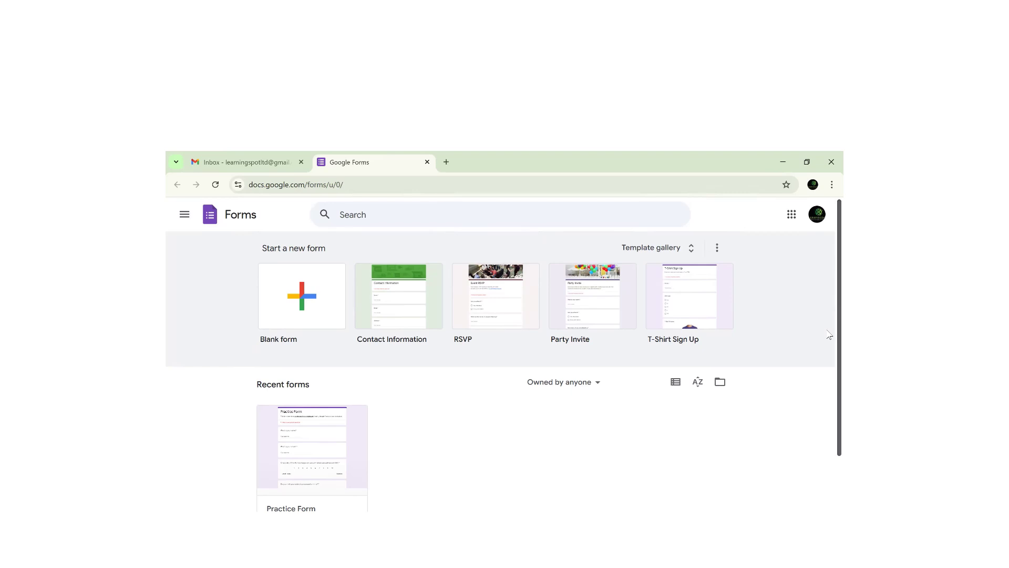
# - Create a blank form, opening 'Untitled form' in the editor
pyautogui.scroll(-1, 829, 342)
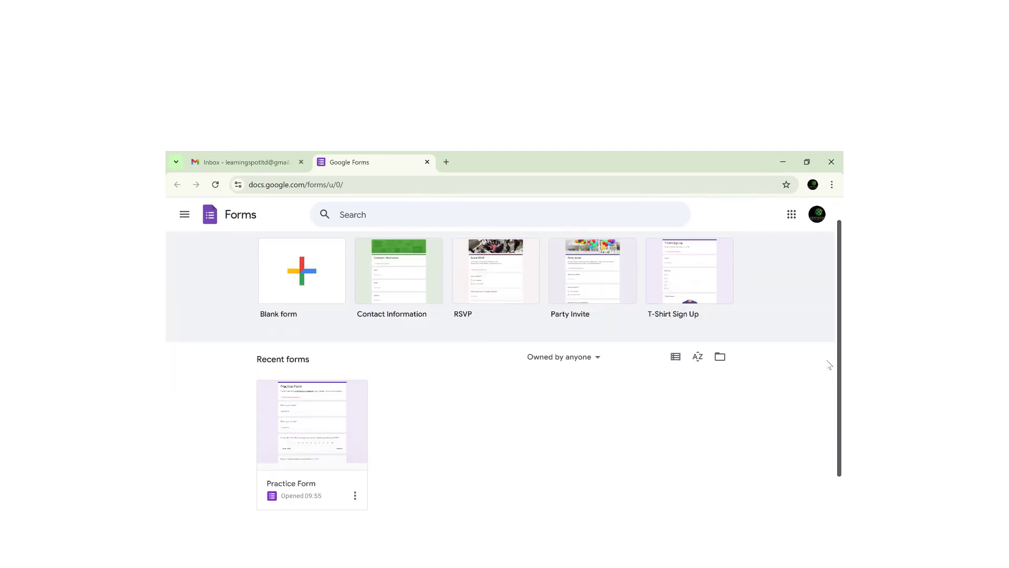
pyautogui.scroll(1, 829, 347)
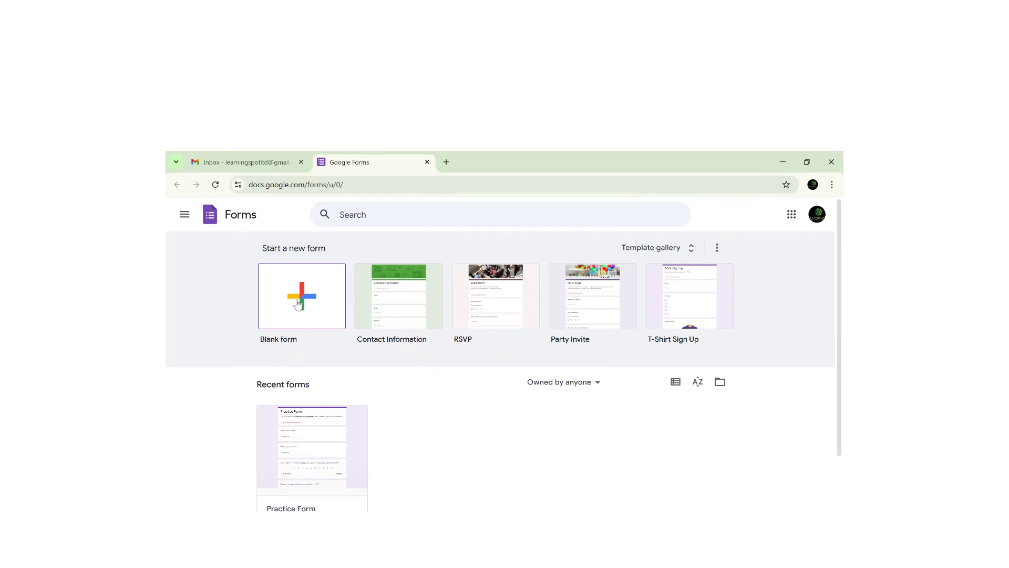
pyautogui.click(298, 304)
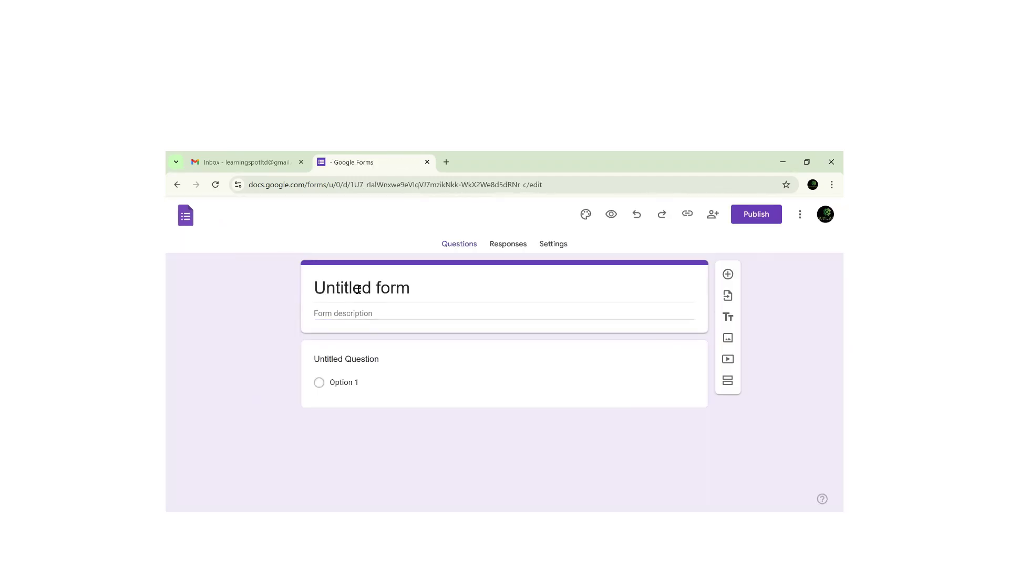
# - Replace the 'Untitled form' title with 'Short Quiz' so the document name matches
pyautogui.click(360, 288)
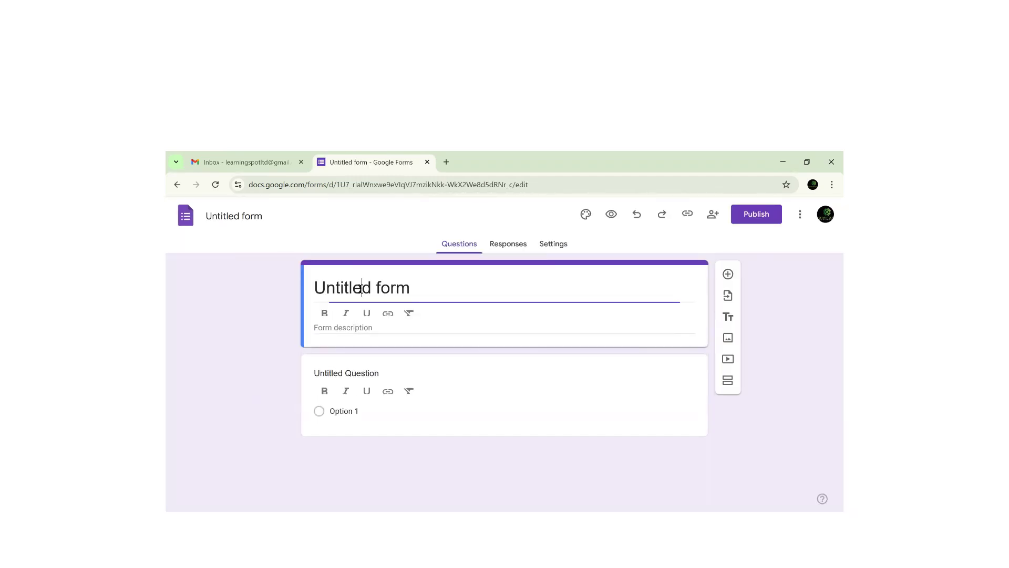
pyautogui.tripleClick(361, 289)
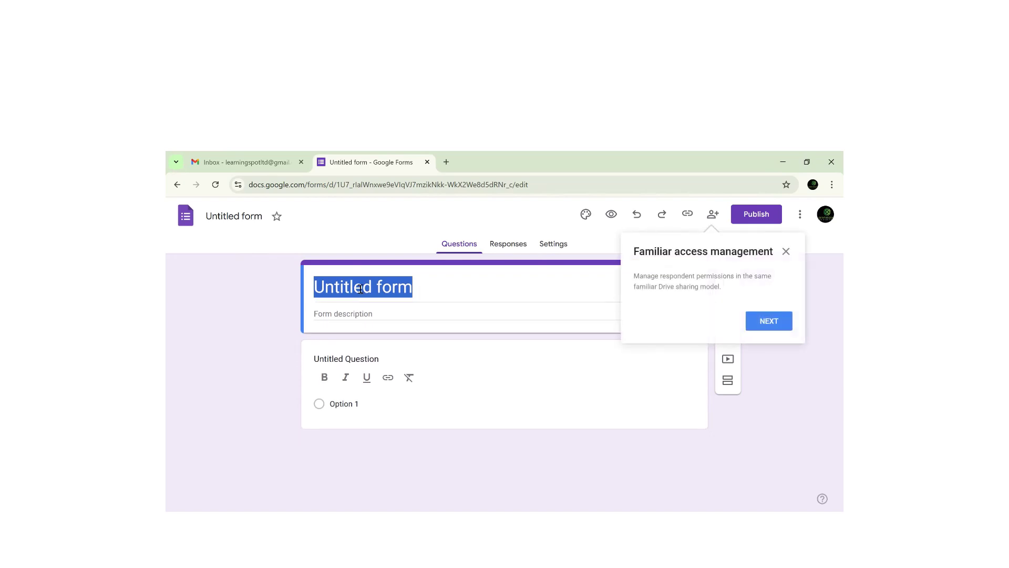
pyautogui.click(361, 288)
pyautogui.tripleClick(360, 289)
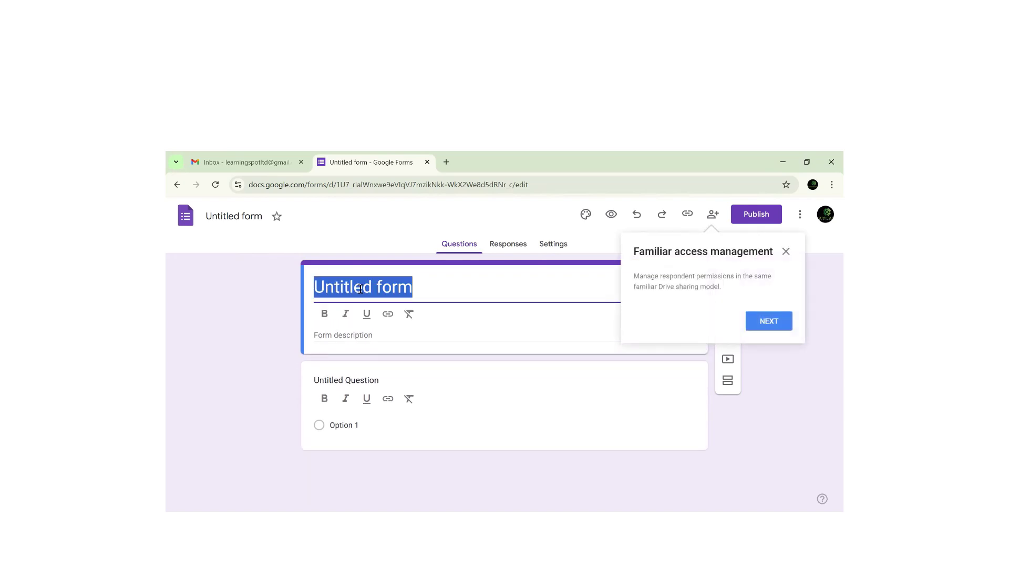
pyautogui.write('Short ')
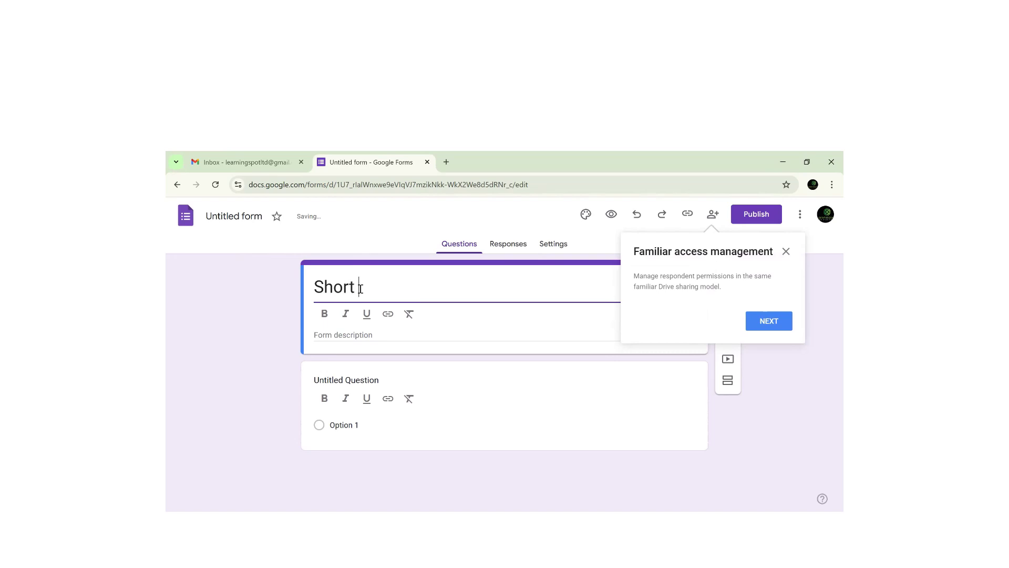
pyautogui.write('Quiz')
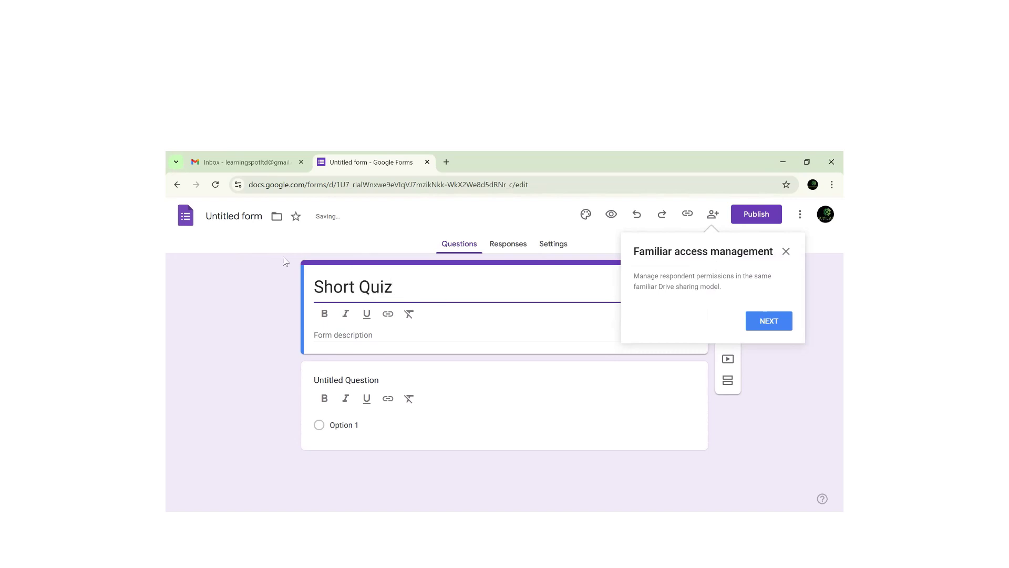
pyautogui.click(235, 217)
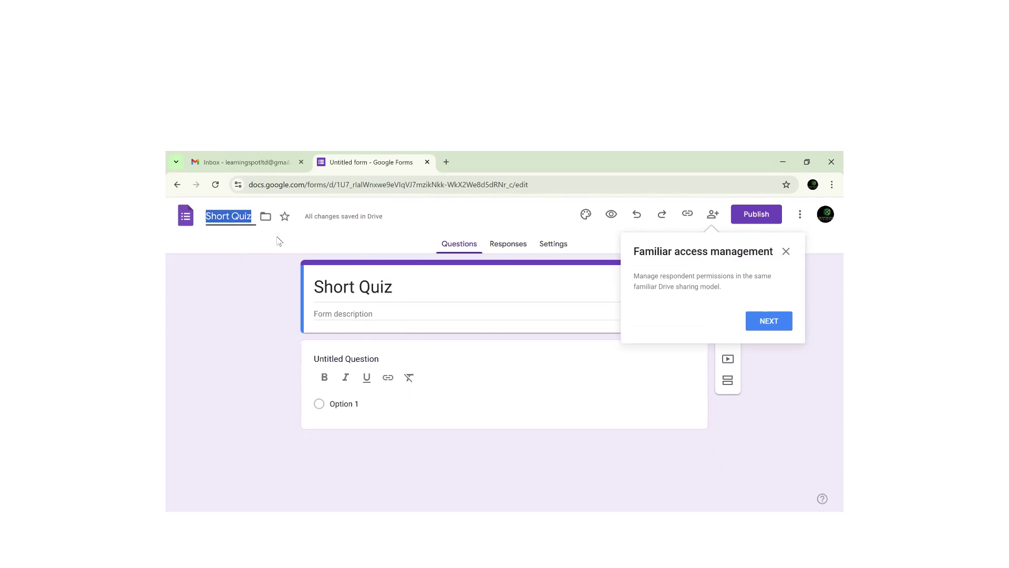
pyautogui.click(346, 314)
# - Enter the description 'This is to test your understanding and adoption in using Google forms.' and close the access tip
pyautogui.write('Ti')
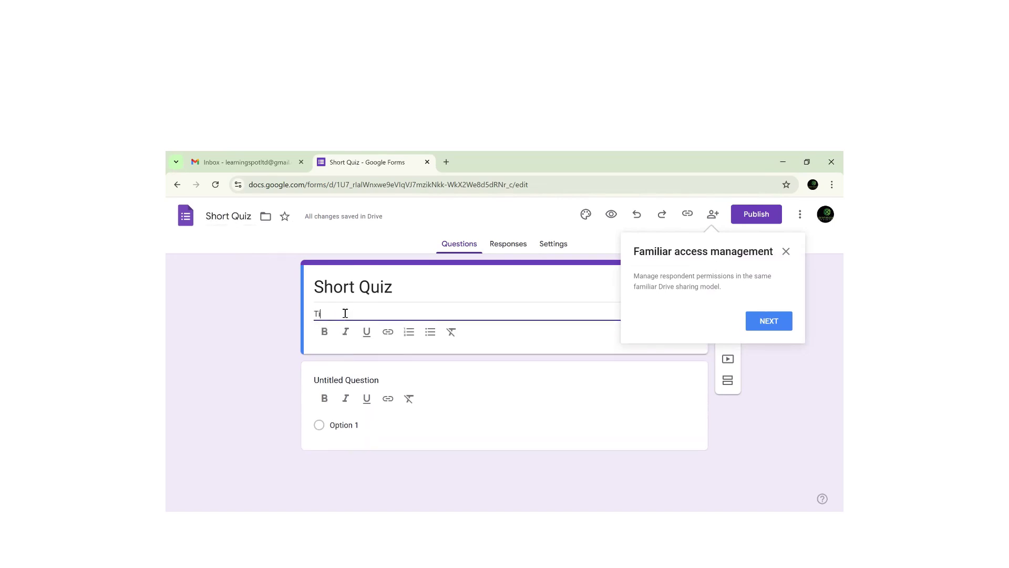
pyautogui.write('his is to test your understandn')
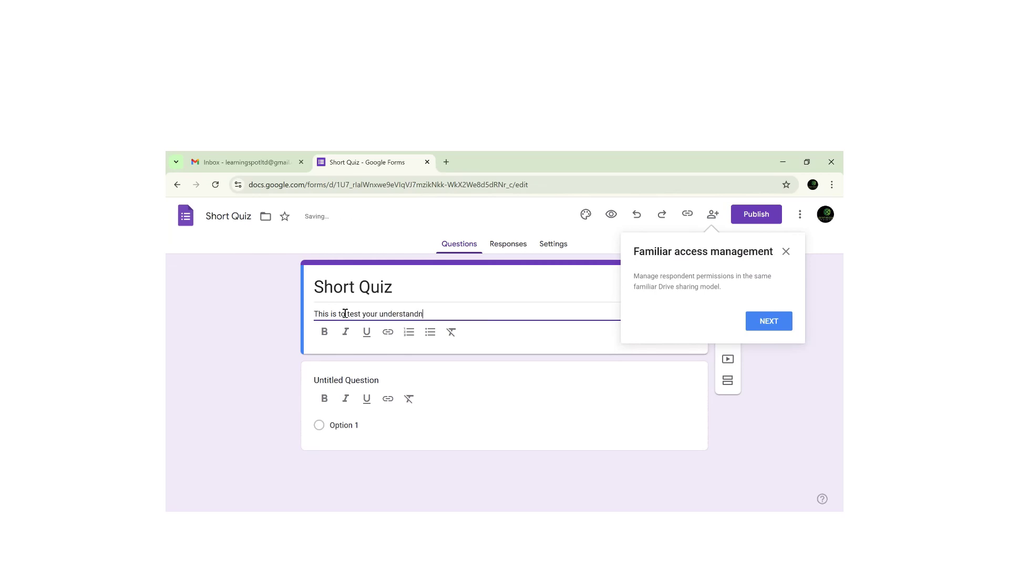
pyautogui.press('BackSpace')
pyautogui.write('ing and adoption in u')
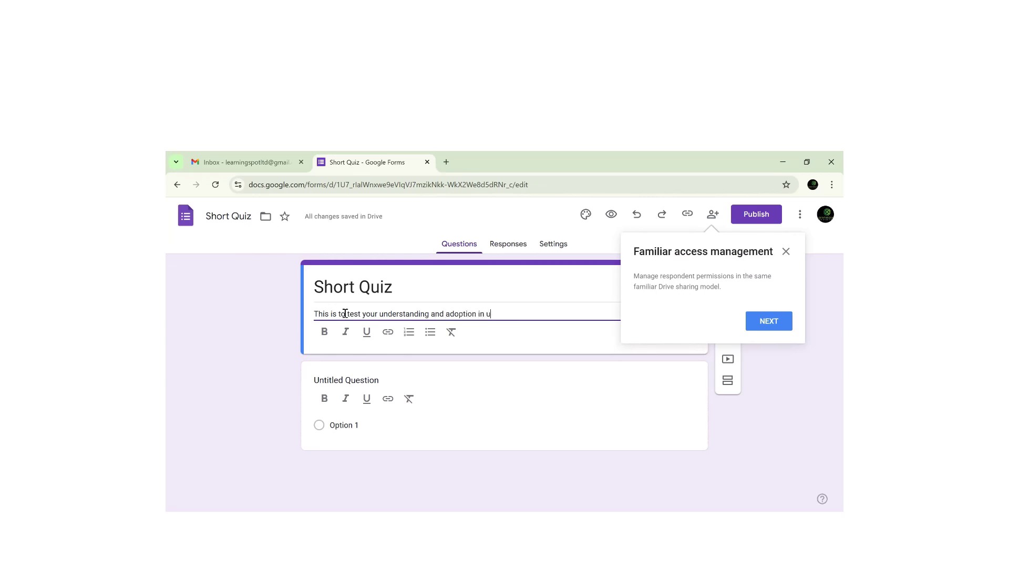
pyautogui.write('sing Google forms.')
pyautogui.click(786, 252)
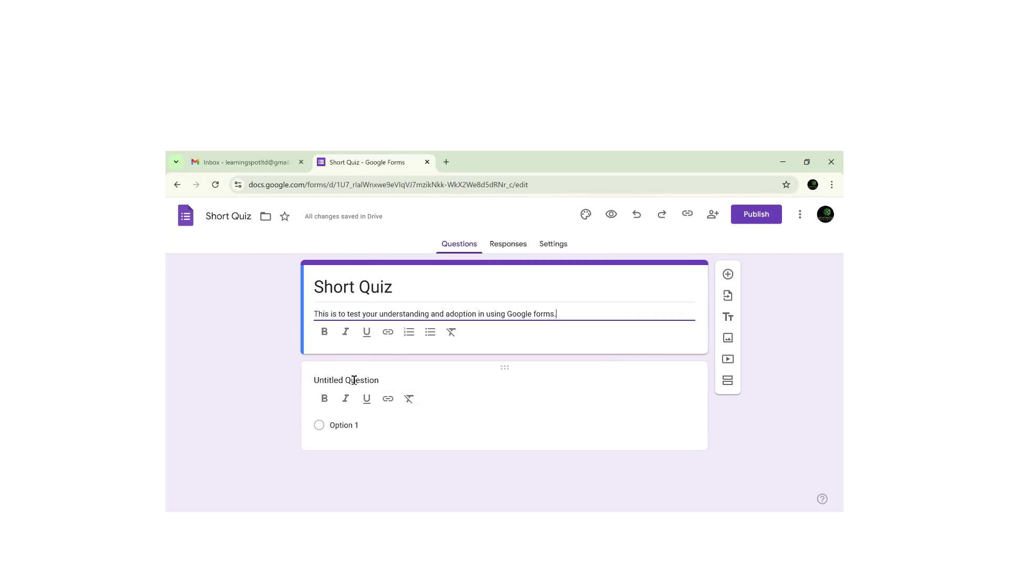
pyautogui.click(354, 380)
# - Make the first question a required 'What is your name?'
pyautogui.click(397, 372)
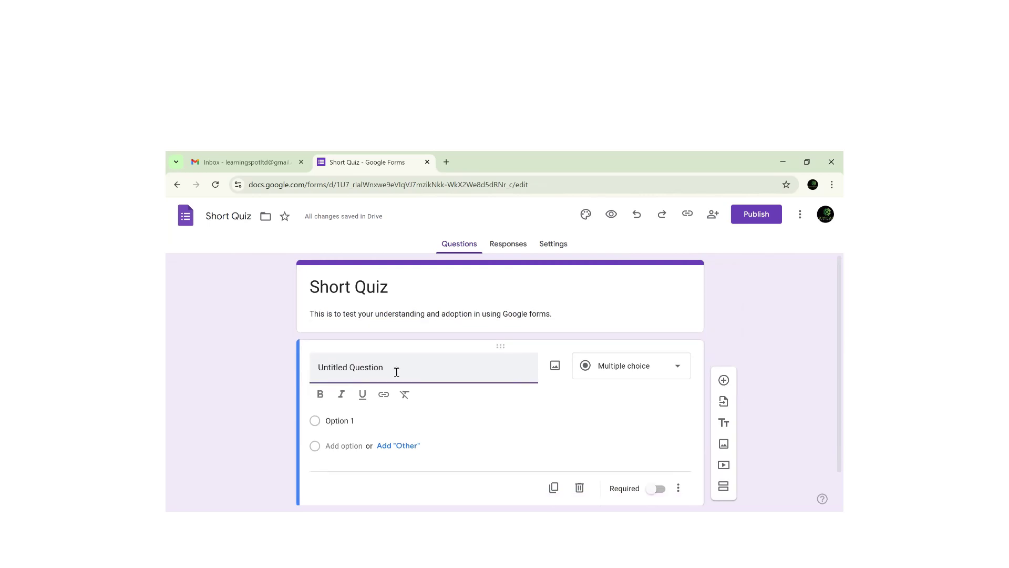
pyautogui.tripleClick(397, 371)
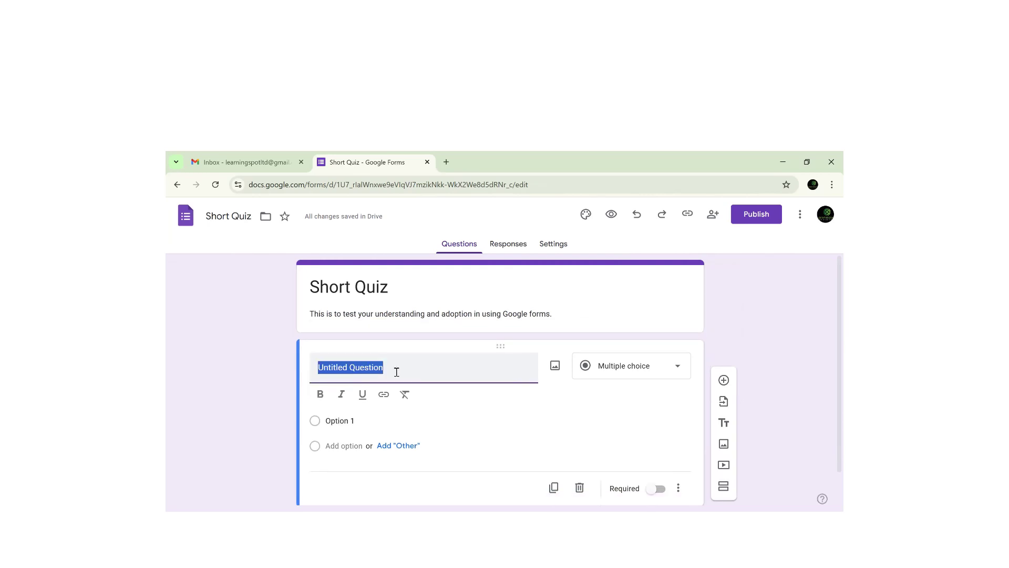
pyautogui.write('What is')
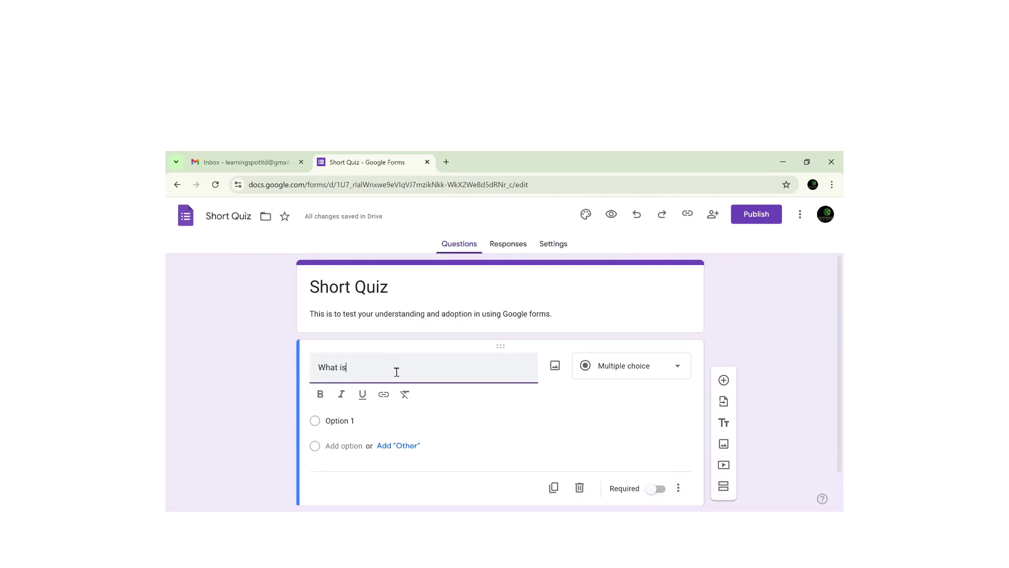
pyautogui.write(' your name?')
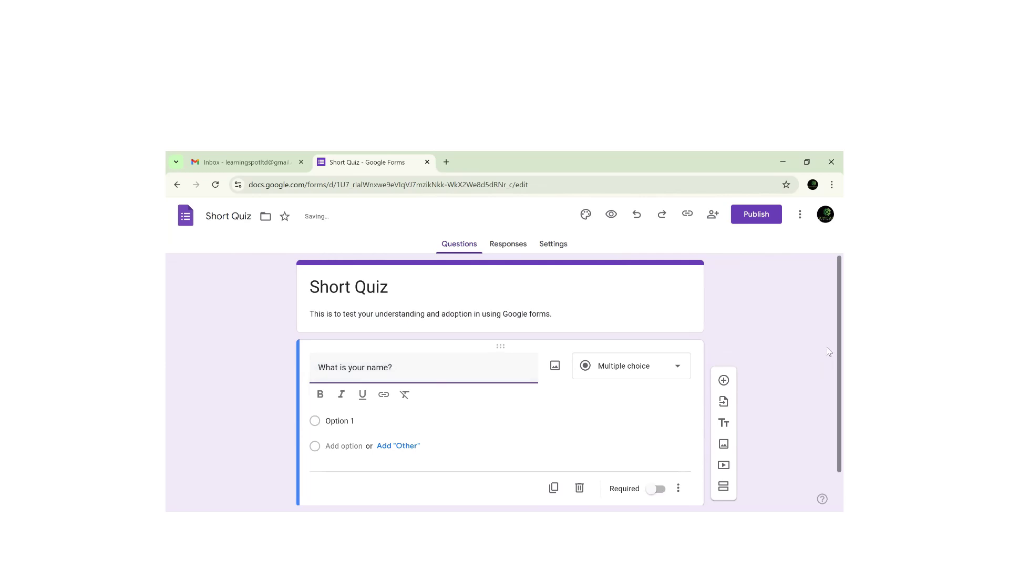
pyautogui.scroll(-2, 830, 358)
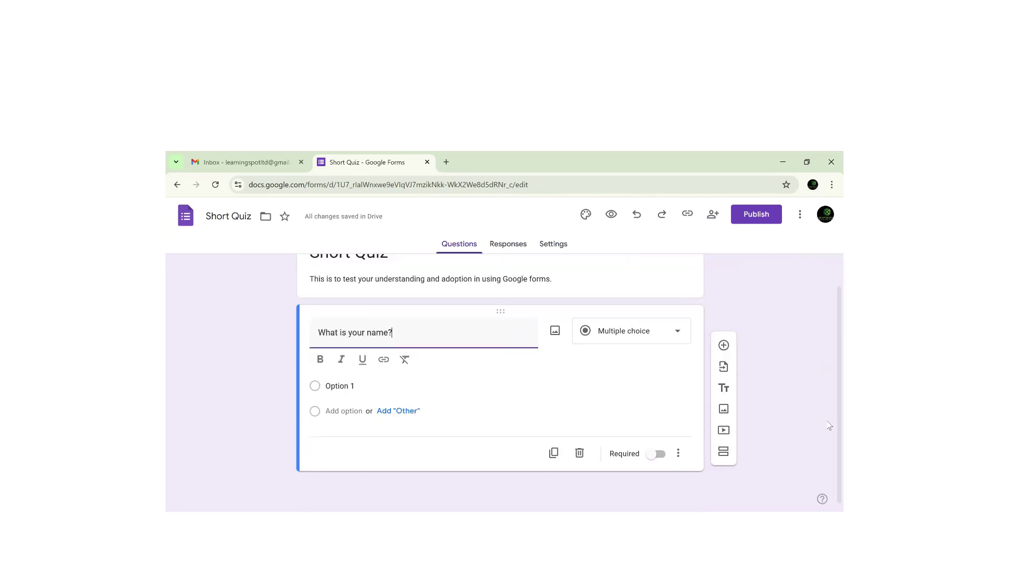
pyautogui.click(656, 458)
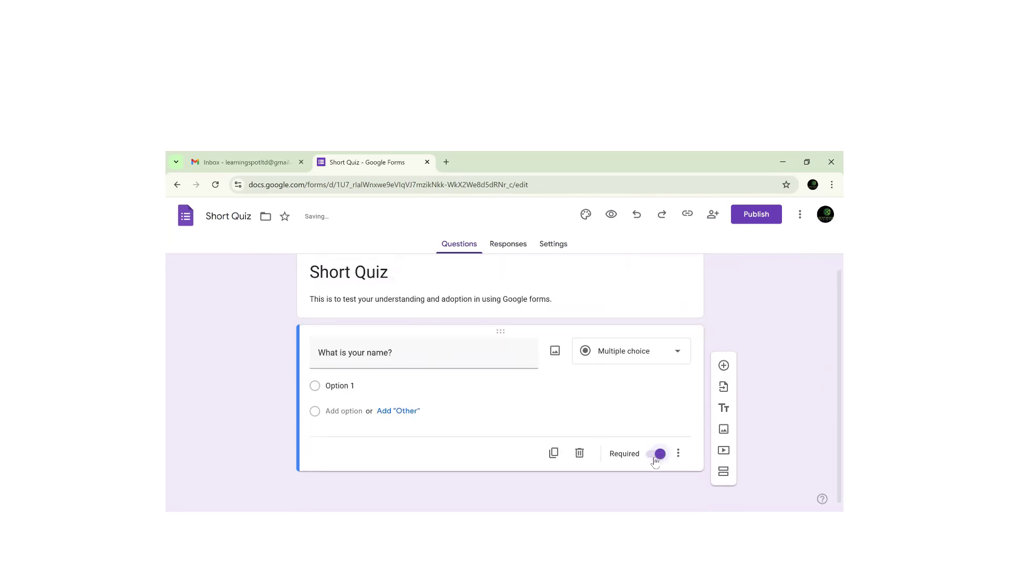
# - Duplicate the name question and reword the copy to 'What is your email?'
pyautogui.click(554, 452)
pyautogui.doubleClick(372, 430)
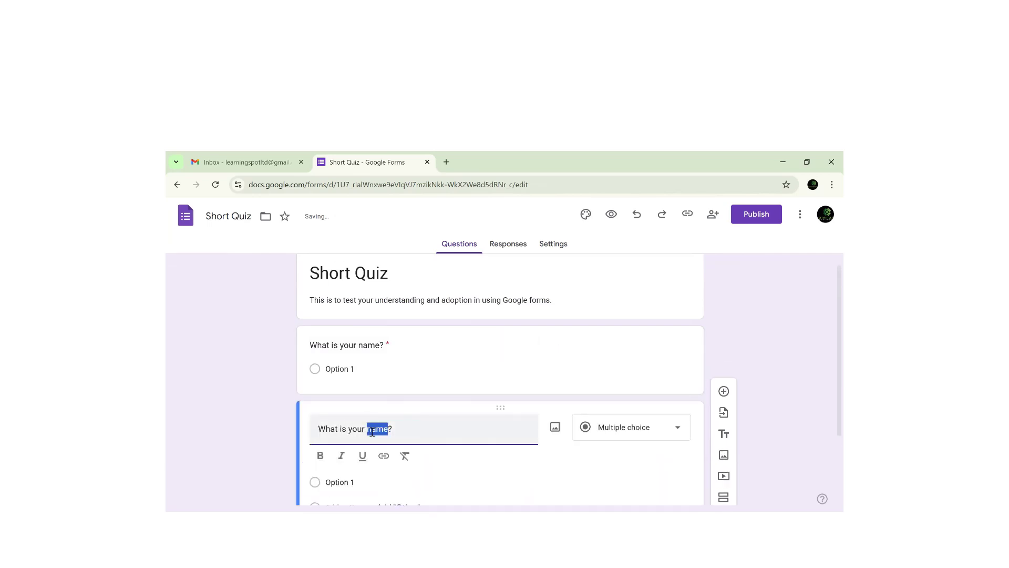
pyautogui.write('email')
pyautogui.click(371, 438)
pyautogui.click(677, 429)
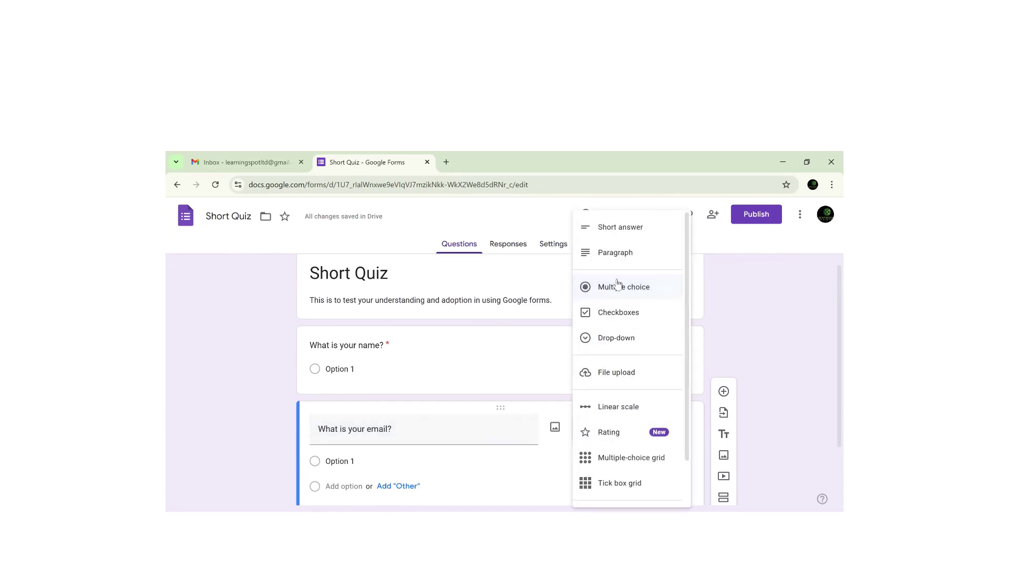
# - Change both the email and name questions to Short answer type
pyautogui.click(353, 376)
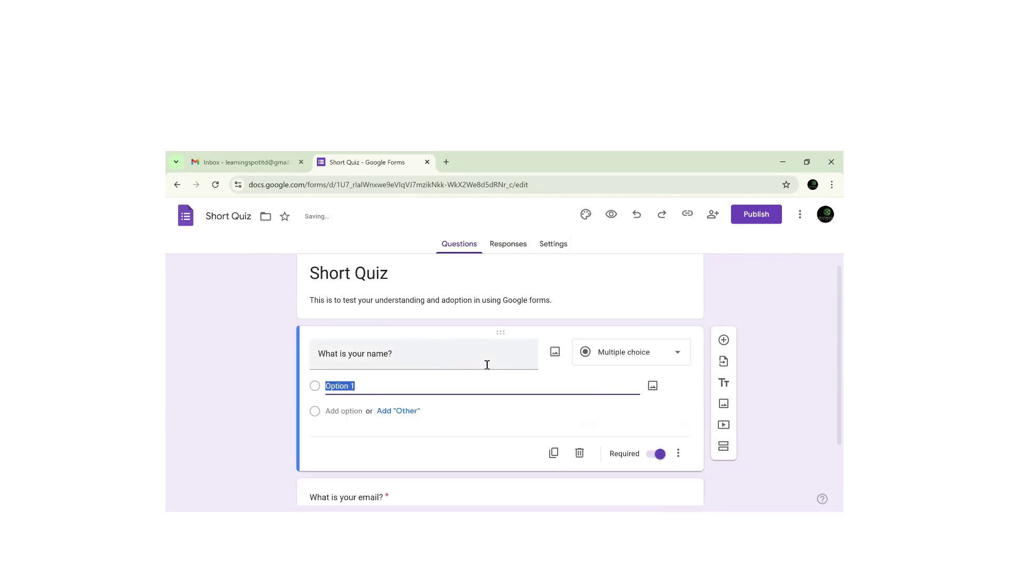
pyautogui.click(676, 354)
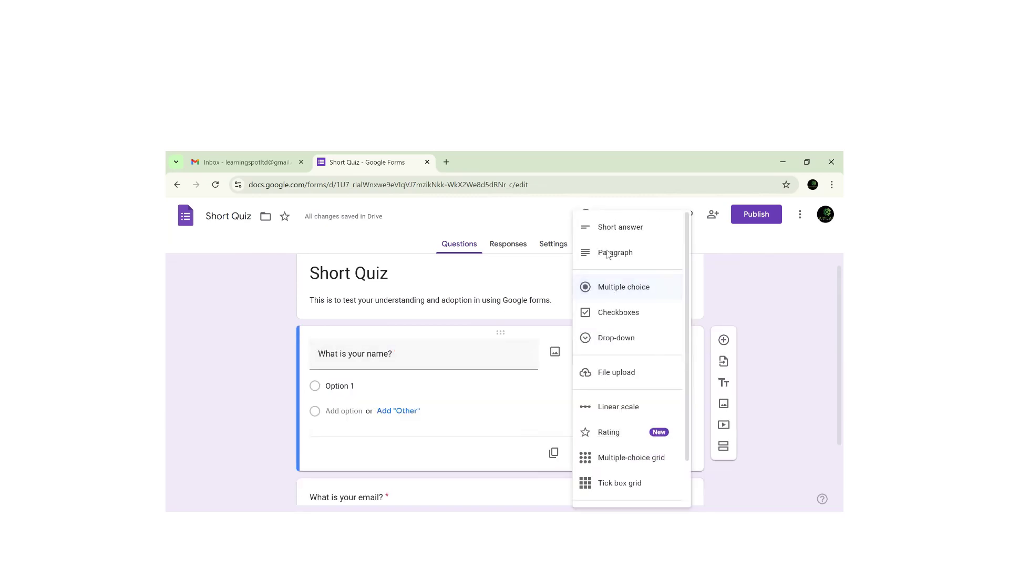
pyautogui.click(594, 226)
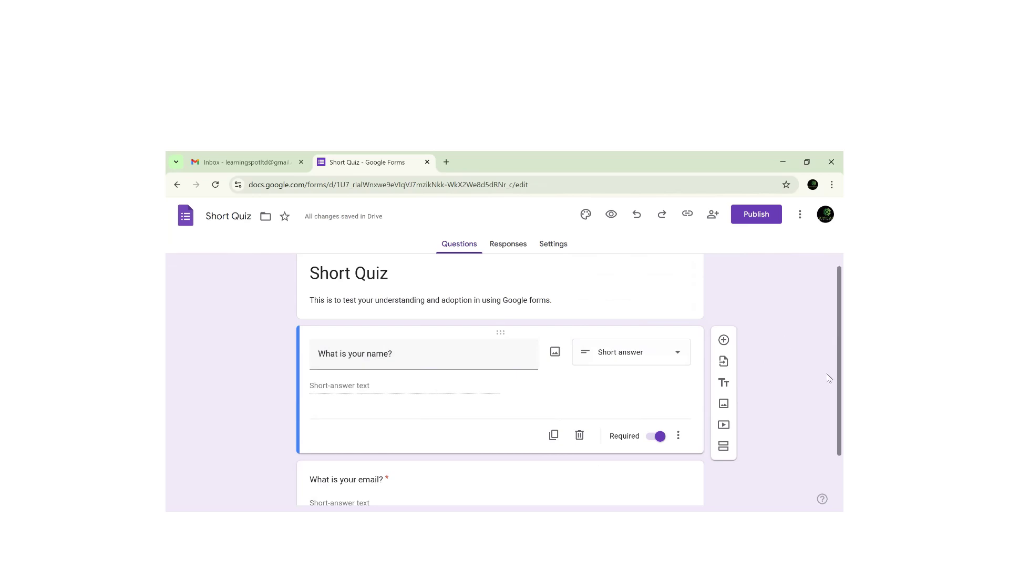
pyautogui.scroll(-2, 830, 320)
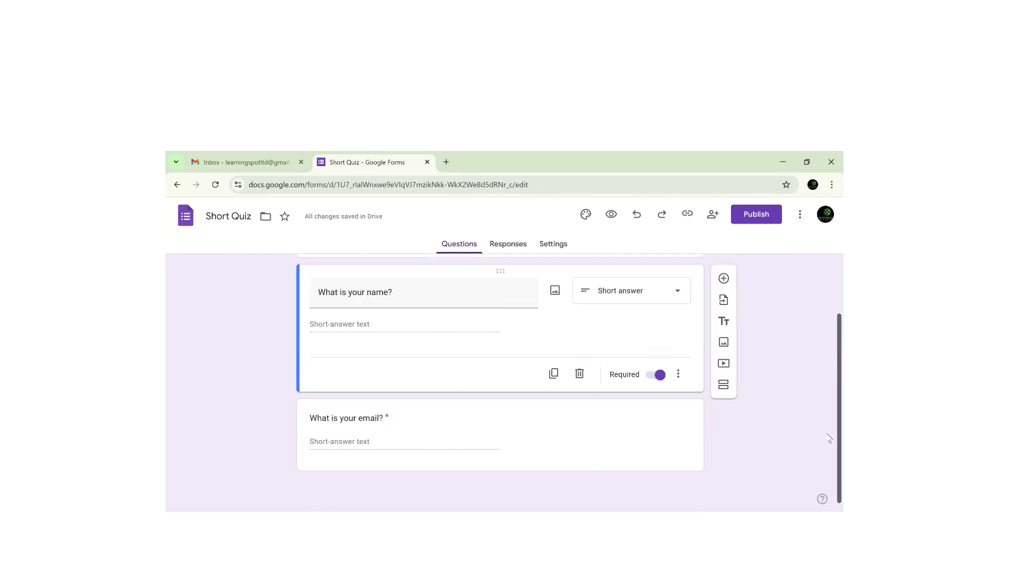
pyautogui.click(378, 438)
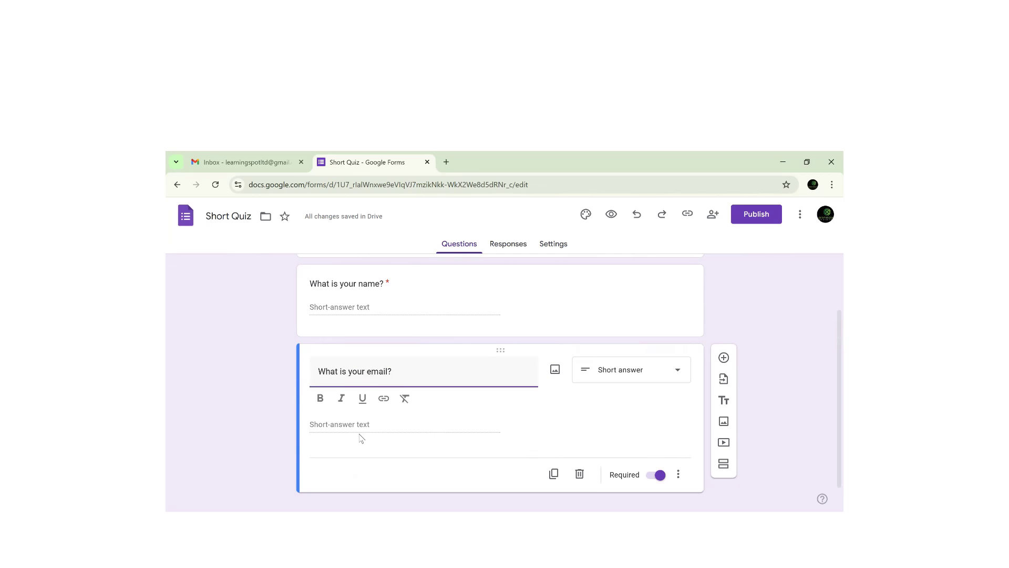
pyautogui.click(562, 250)
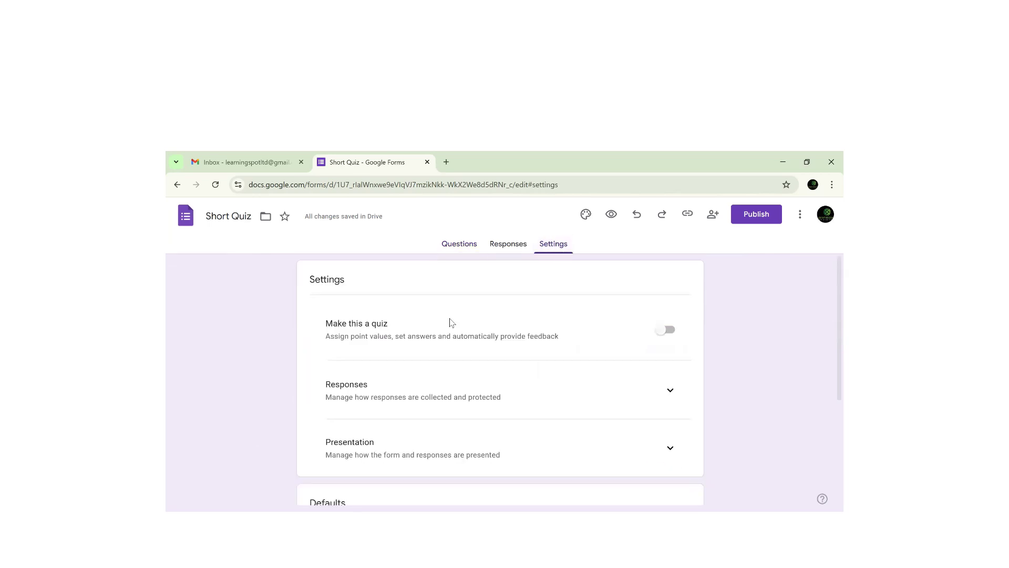
pyautogui.scroll(-1, 830, 379)
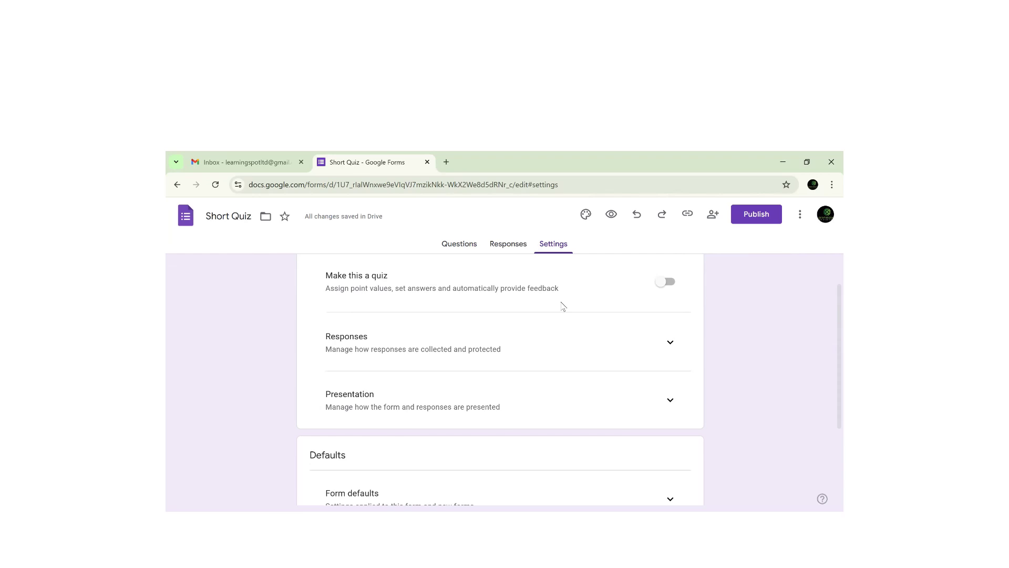
# - Turn on Make this a quiz and show respondents missed questions, correct answers and point values
pyautogui.click(665, 287)
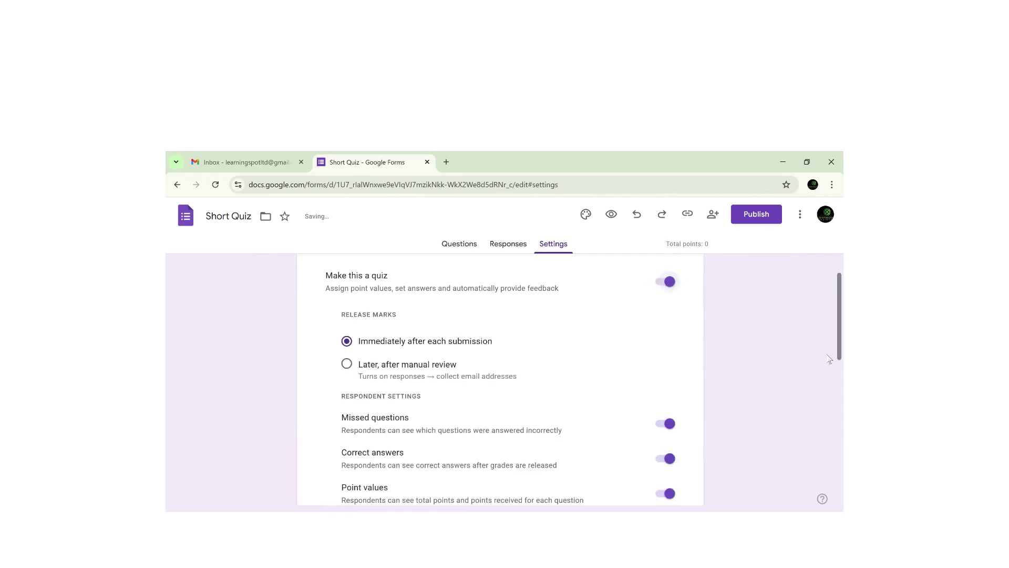
pyautogui.scroll(-1, 829, 353)
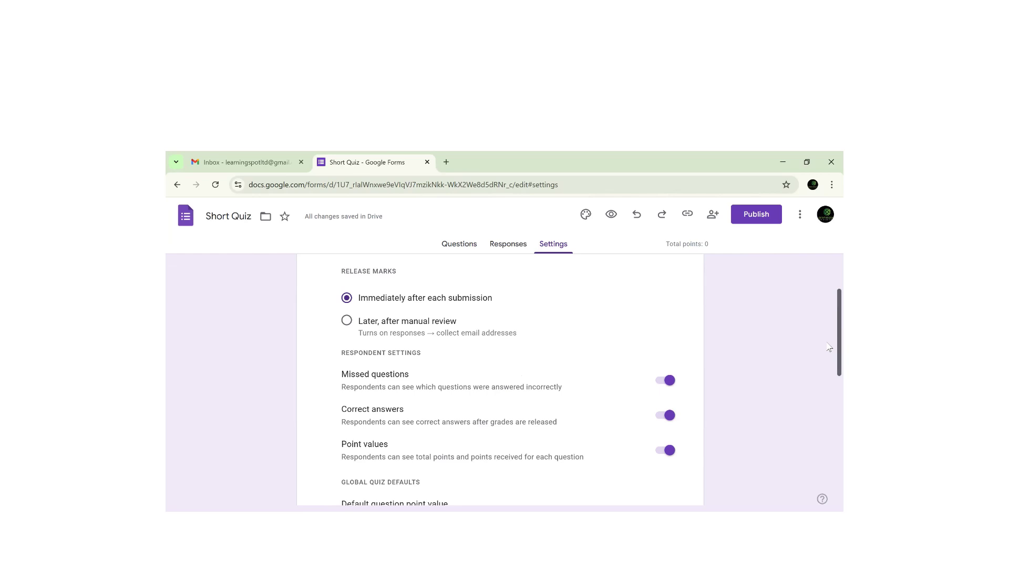
pyautogui.scroll(-1, 830, 357)
pyautogui.scroll(-1, 830, 360)
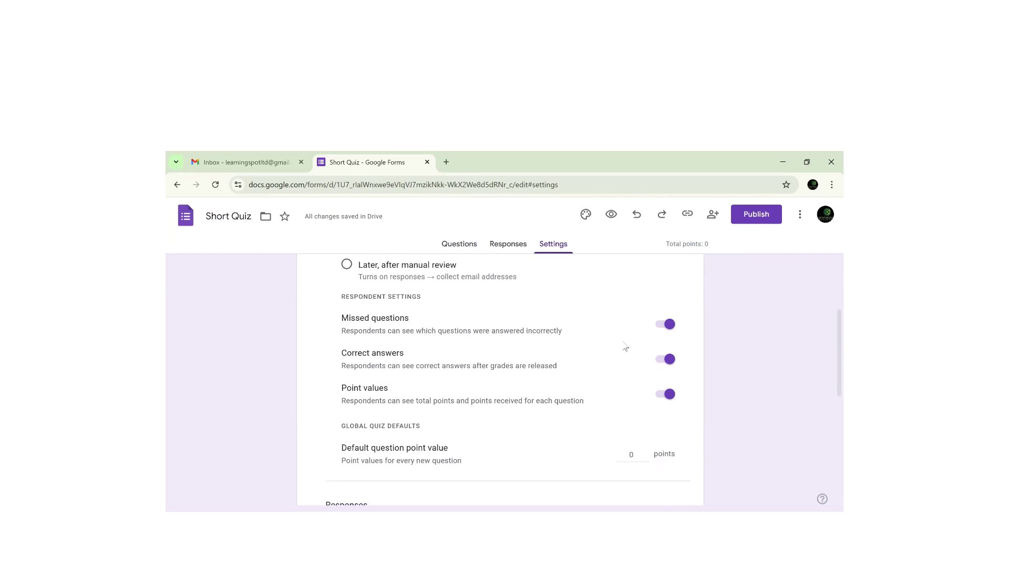
pyautogui.click(669, 326)
pyautogui.click(665, 325)
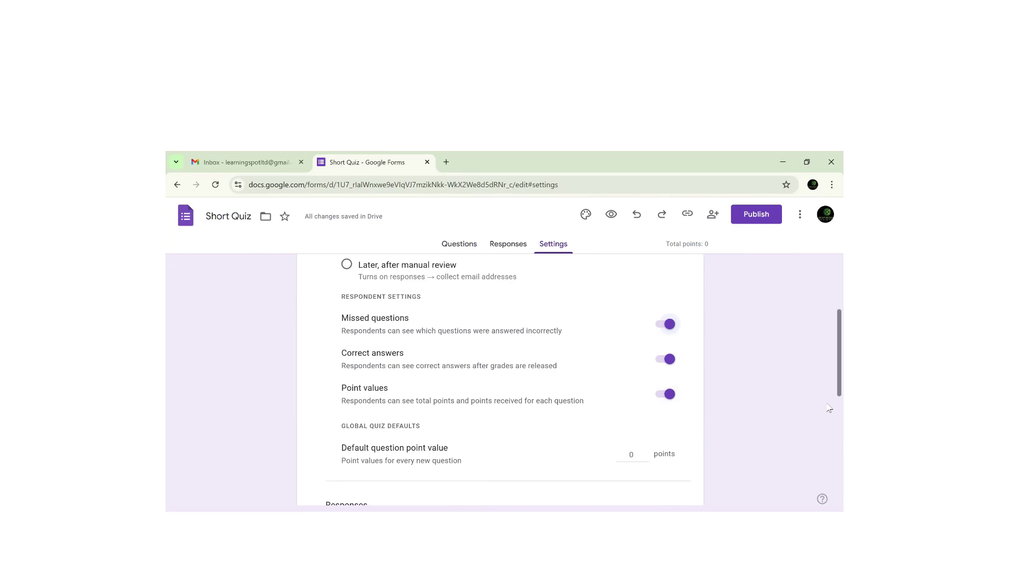
# - Set the Default question point value to 5
pyautogui.scroll(-1, 829, 396)
pyautogui.scroll(-2, 829, 396)
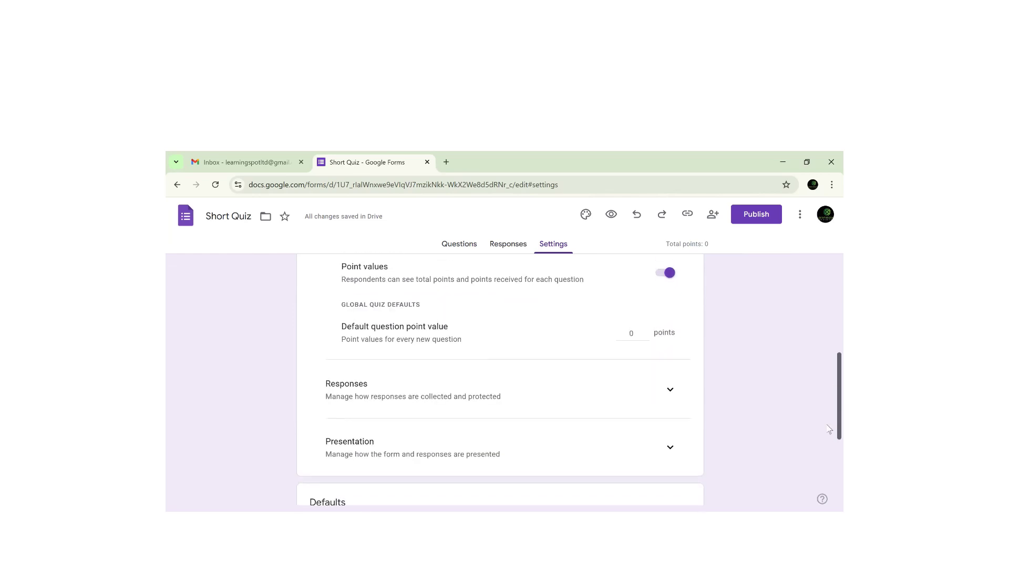
pyautogui.doubleClick(635, 333)
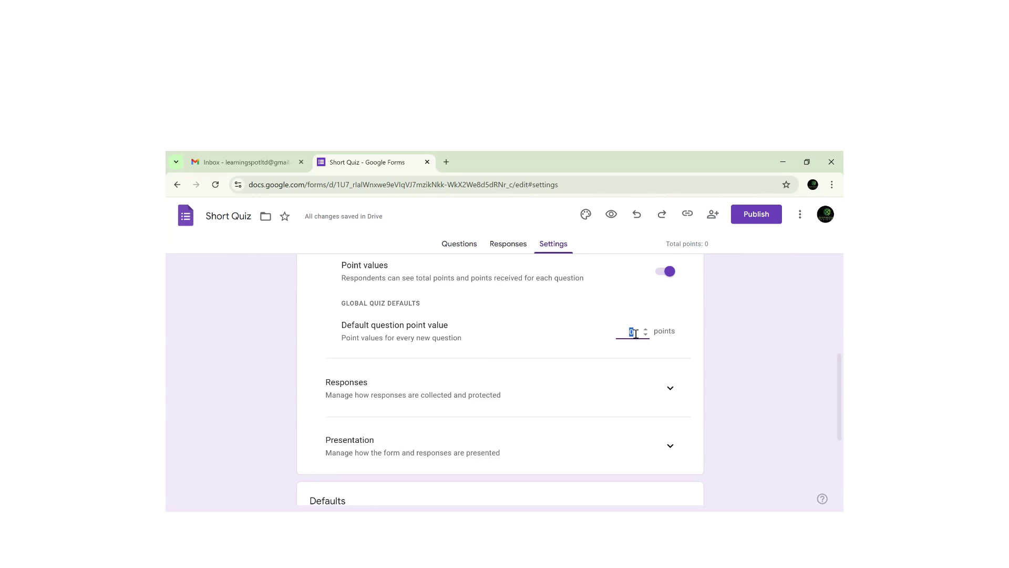
pyautogui.write('5')
pyautogui.moveTo(829, 401)
pyautogui.mouseDown()
pyautogui.moveTo(831, 440)
pyautogui.moveTo(830, 391)
pyautogui.mouseUp()
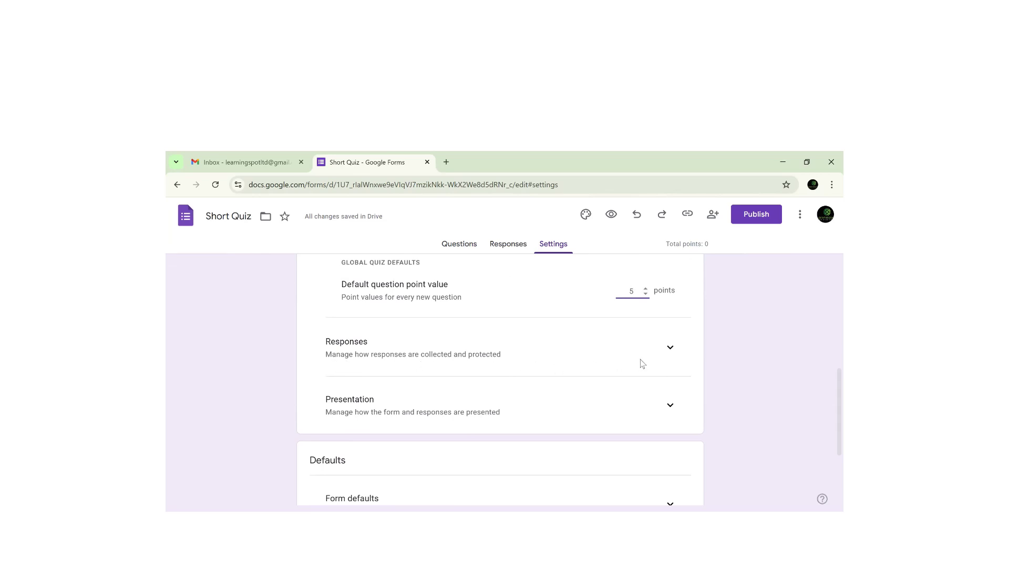
# - Expand Responses and leave Collect email addresses set to Do not collect
pyautogui.click(670, 347)
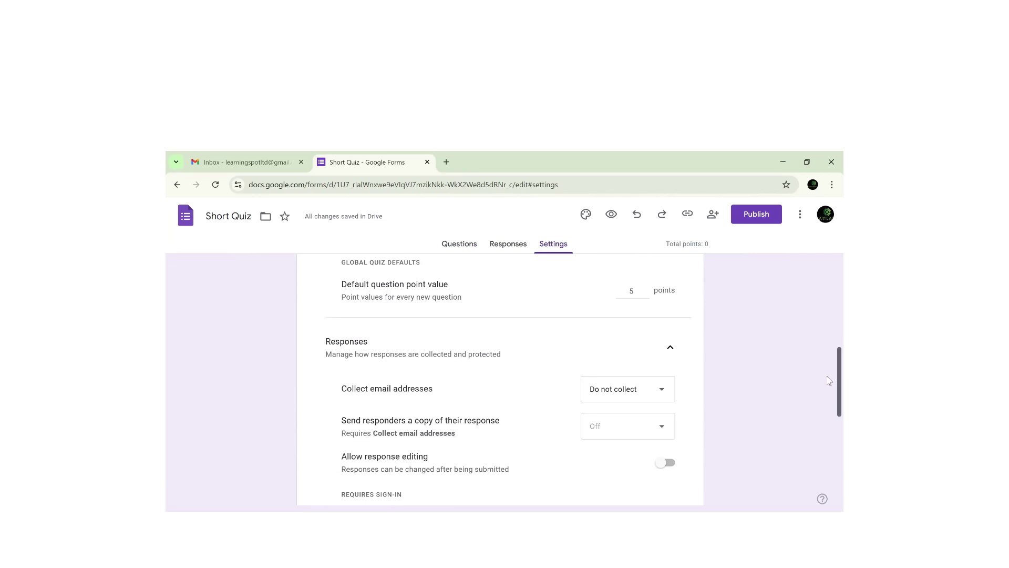
pyautogui.scroll(-1, 829, 389)
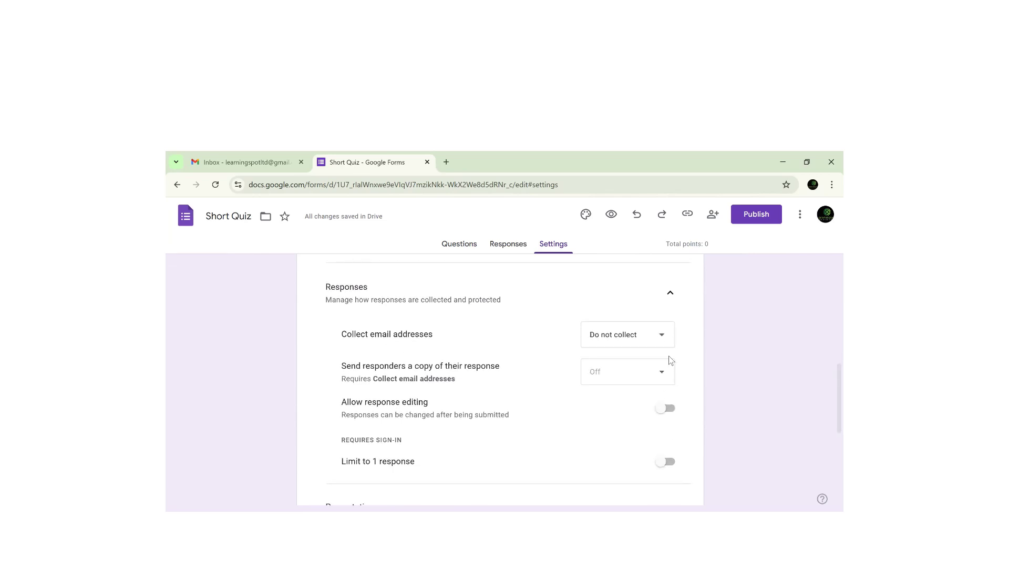
pyautogui.click(666, 343)
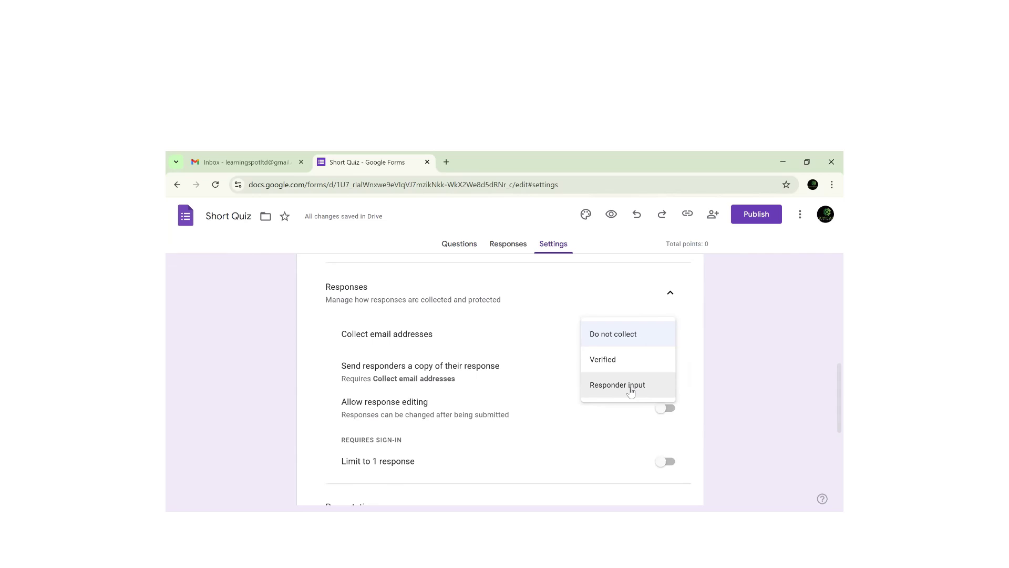
pyautogui.click(500, 342)
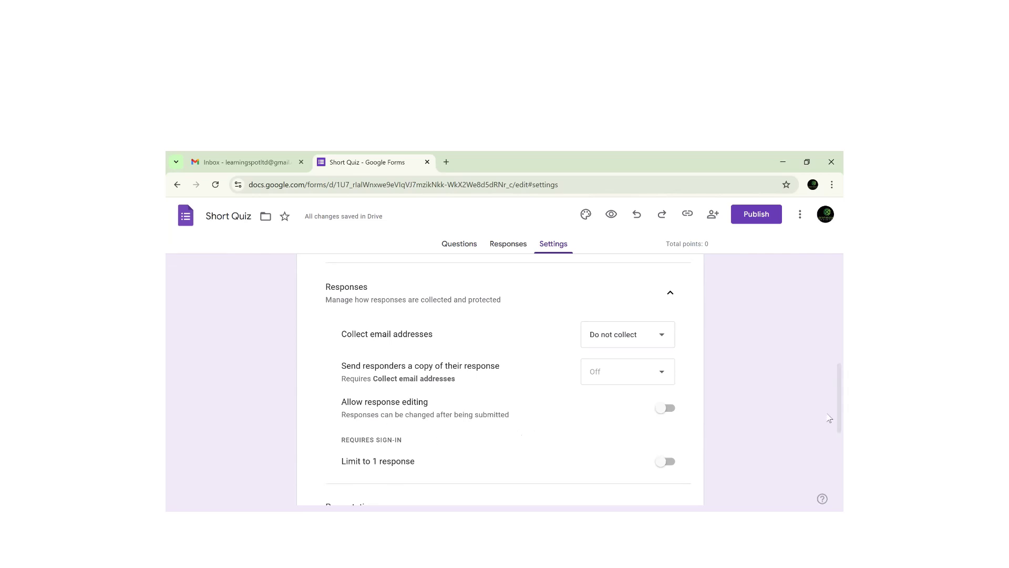
# - Turn on Limit to 1 response, which requires respondents to sign in
pyautogui.scroll(-2, 829, 421)
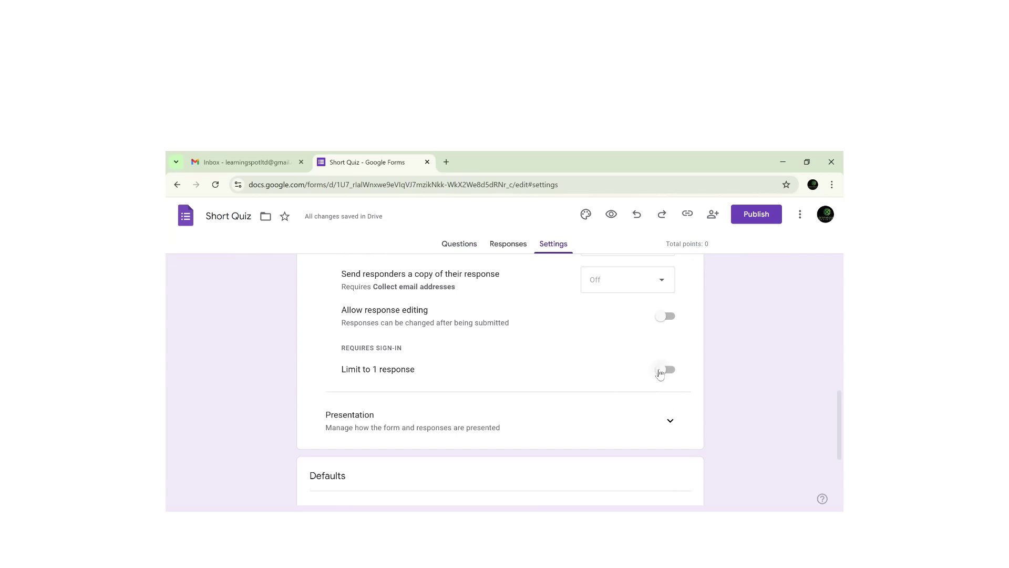
pyautogui.click(660, 373)
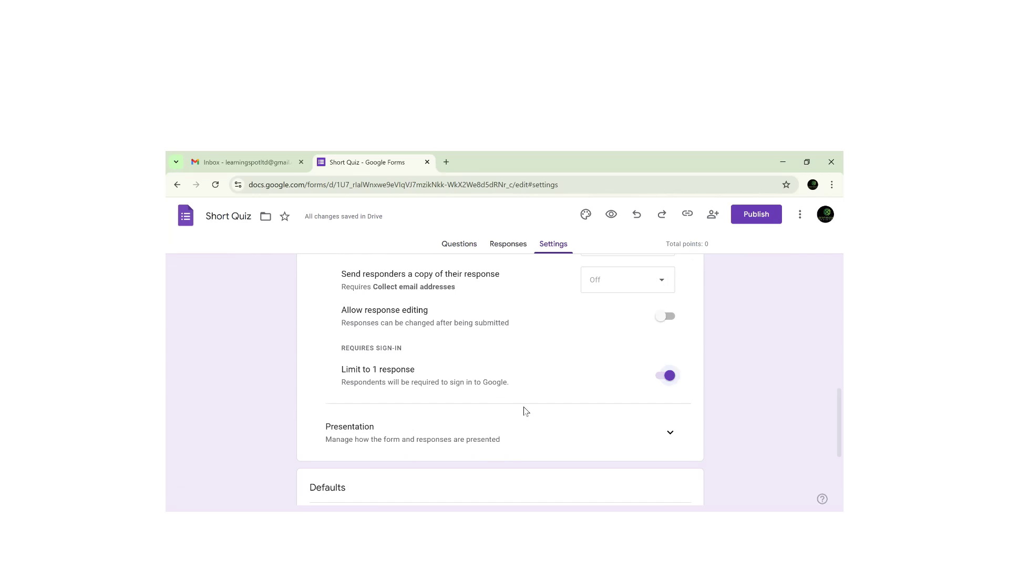
pyautogui.click(665, 374)
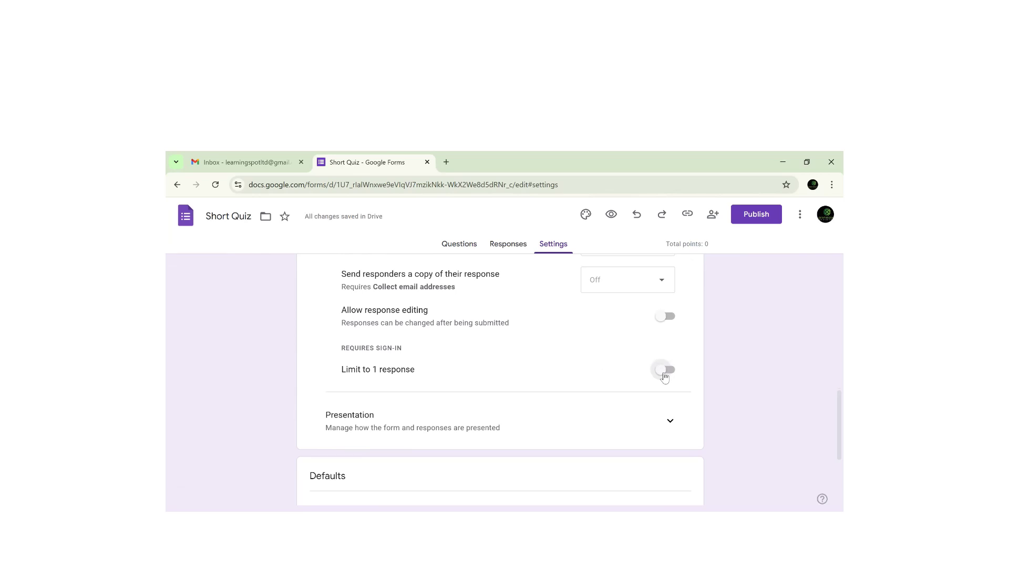
pyautogui.click(665, 370)
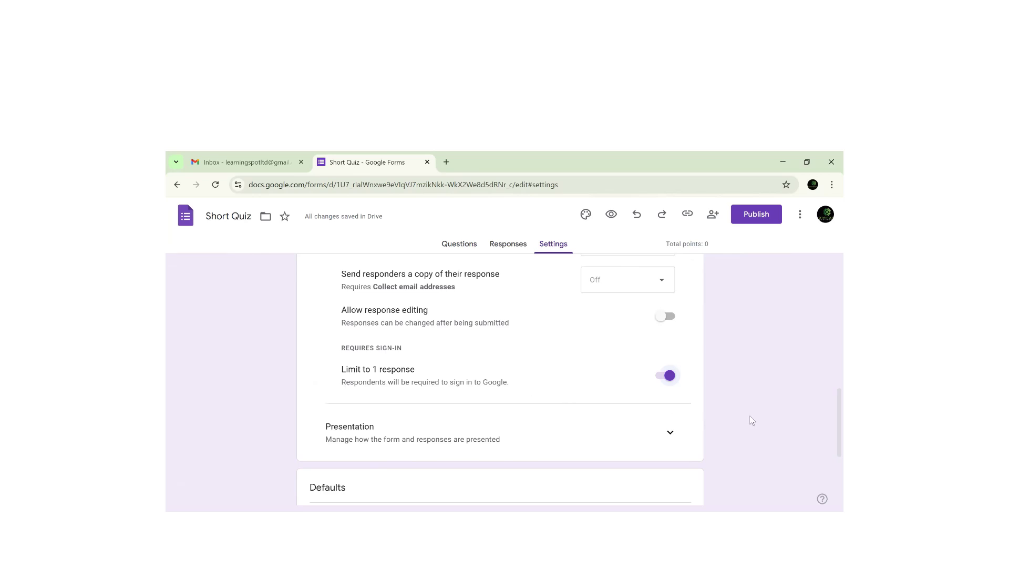
pyautogui.scroll(-2, 829, 448)
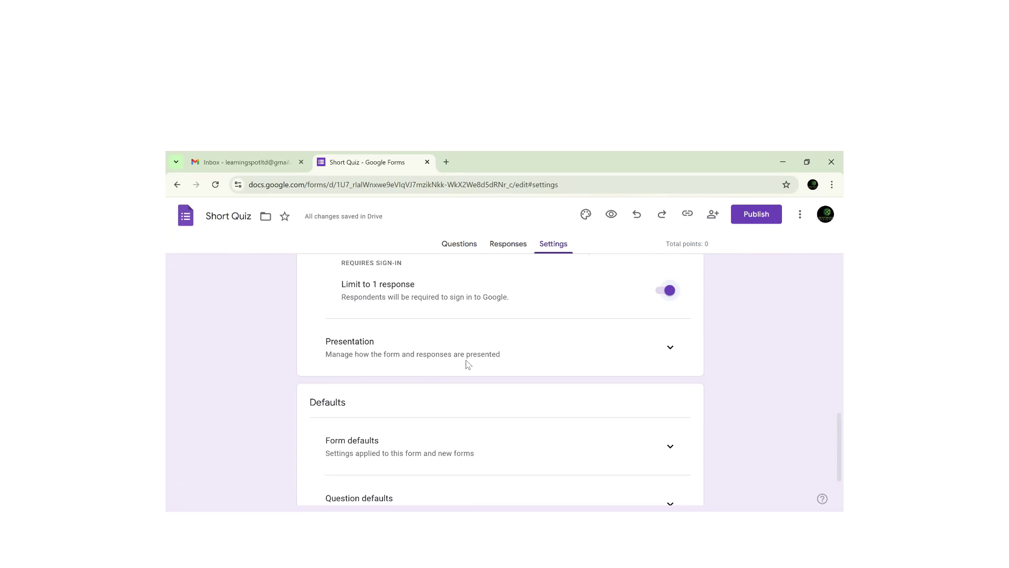
# - Expand Presentation and turn on Show progress bar and Shuffle question order
pyautogui.click(663, 358)
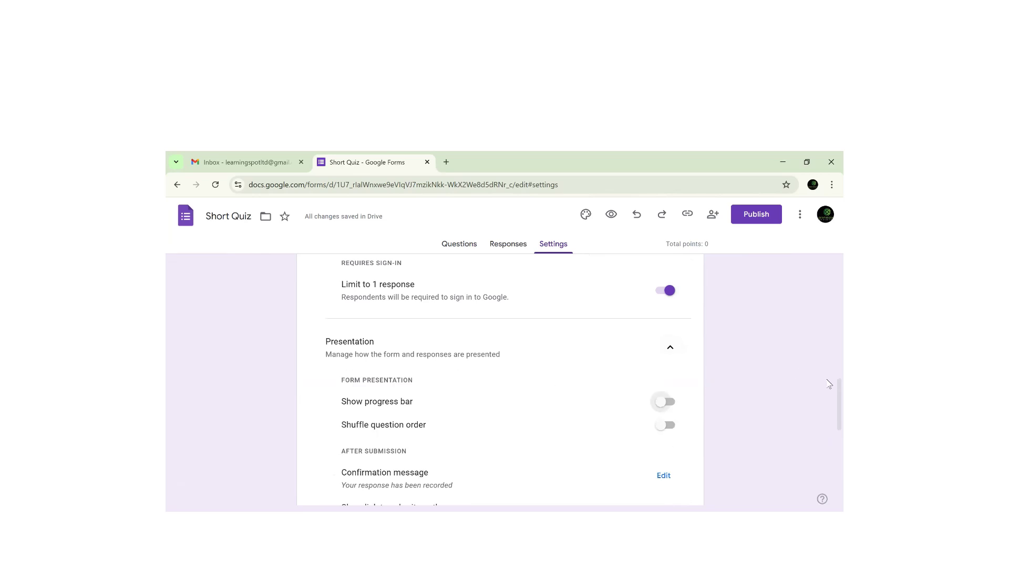
pyautogui.scroll(-1, 829, 398)
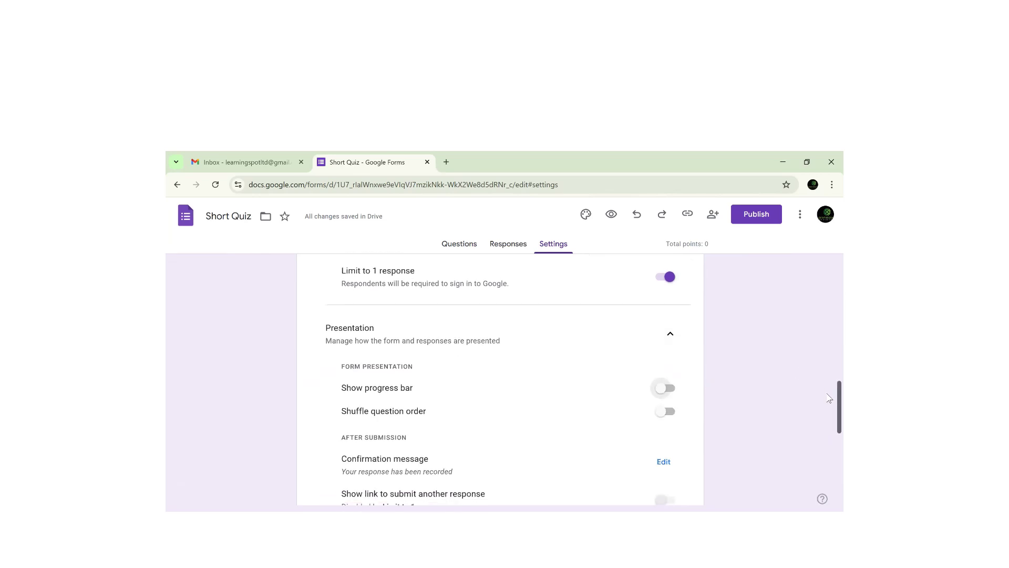
pyautogui.scroll(-1, 829, 400)
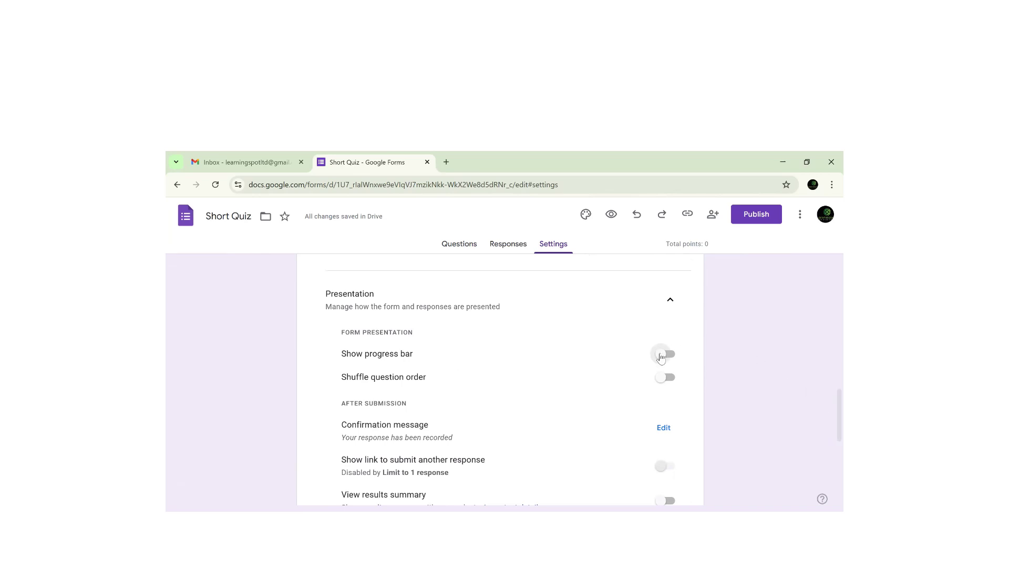
pyautogui.click(661, 356)
pyautogui.click(664, 381)
pyautogui.scroll(-2, 546, 378)
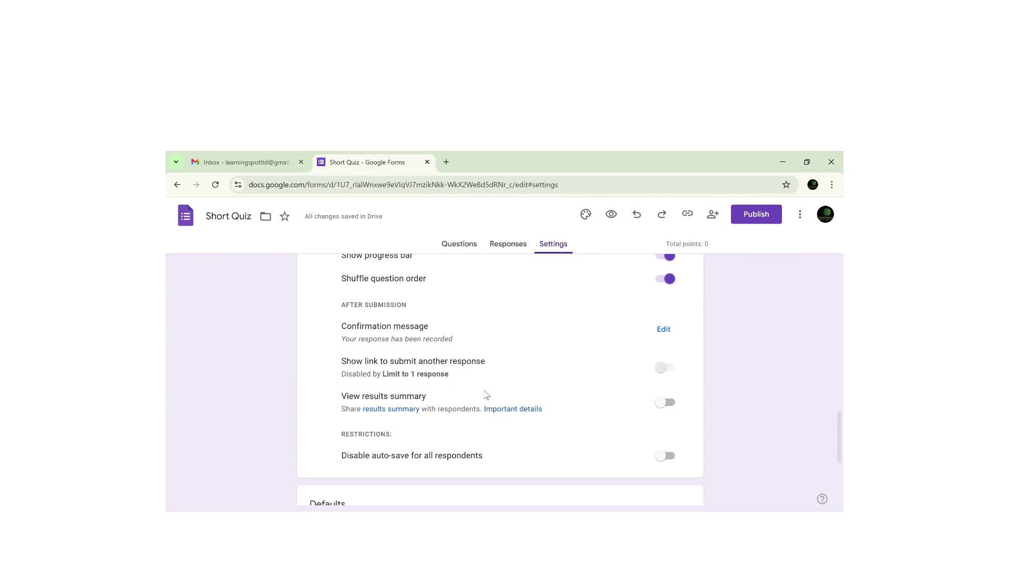
# - Turn on View results summary under After submission so respondents see results
pyautogui.click(662, 404)
pyautogui.scroll(-2, 829, 437)
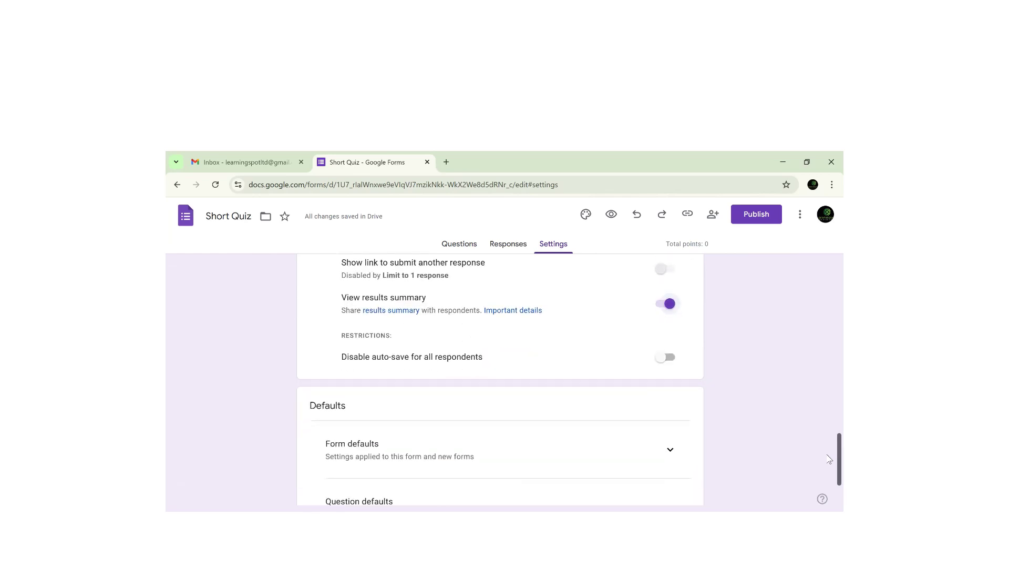
pyautogui.scroll(-2, 829, 460)
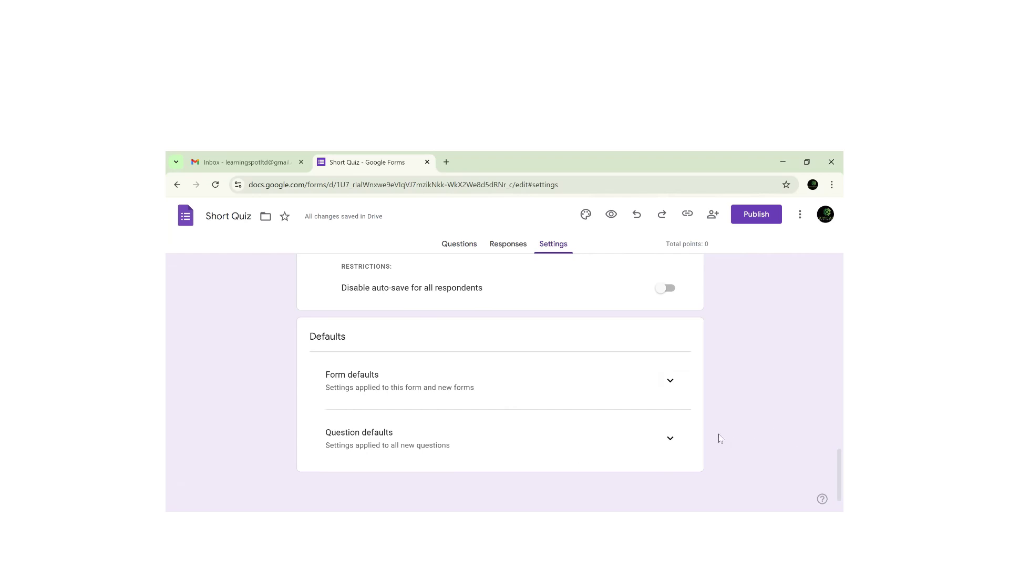
# - Expand Question defaults and switch on Make questions required by default
pyautogui.click(670, 443)
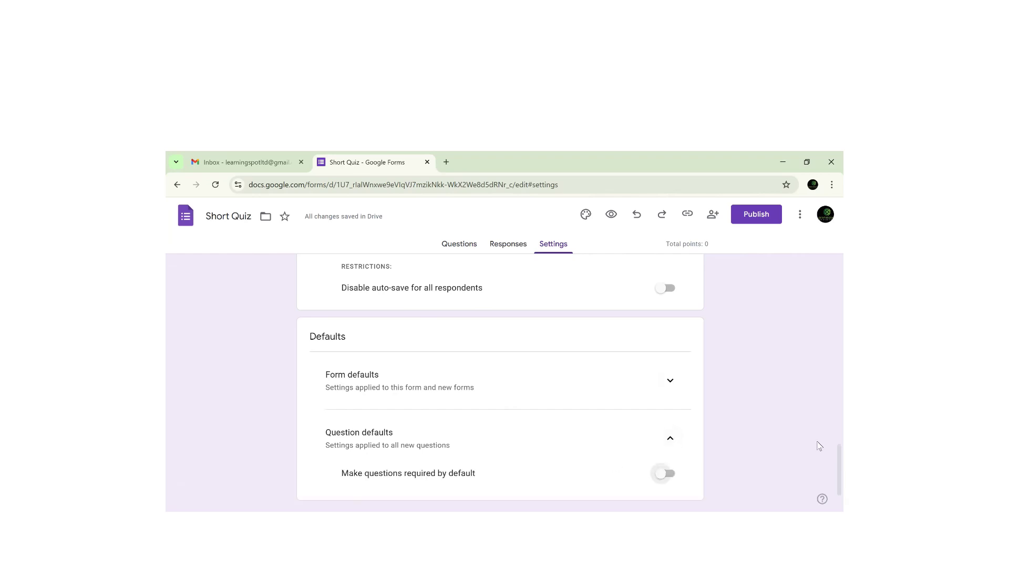
pyautogui.scroll(-1, 830, 488)
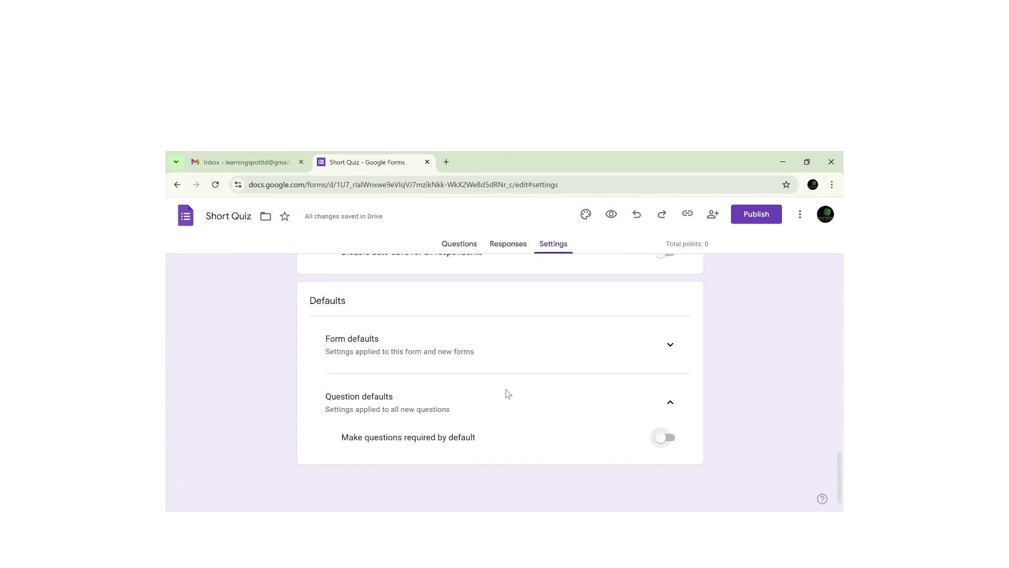
pyautogui.click(661, 440)
pyautogui.moveTo(836, 462); pyautogui.dragTo(830, 405)
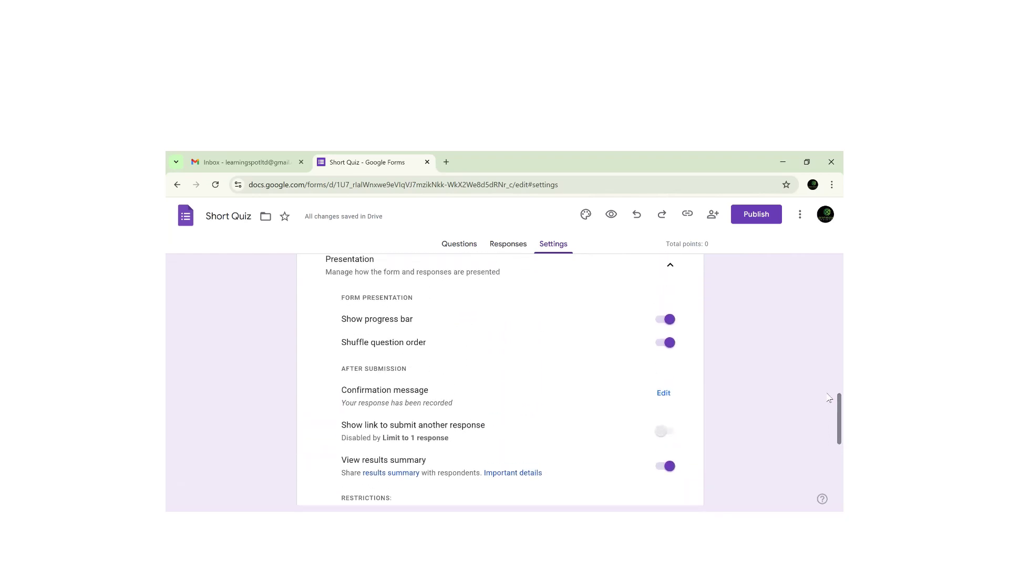
pyautogui.moveTo(829, 404); pyautogui.dragTo(824, 238)
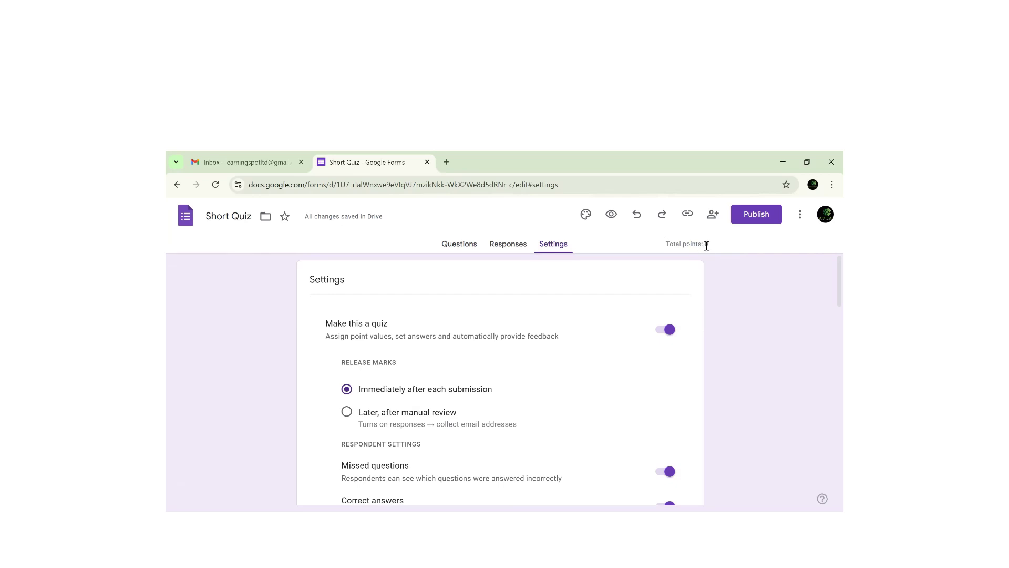
# - Add a question below the email question: 'Kigali is the capital city of Rwanda' plus '(Answer true or false)'
pyautogui.click(455, 251)
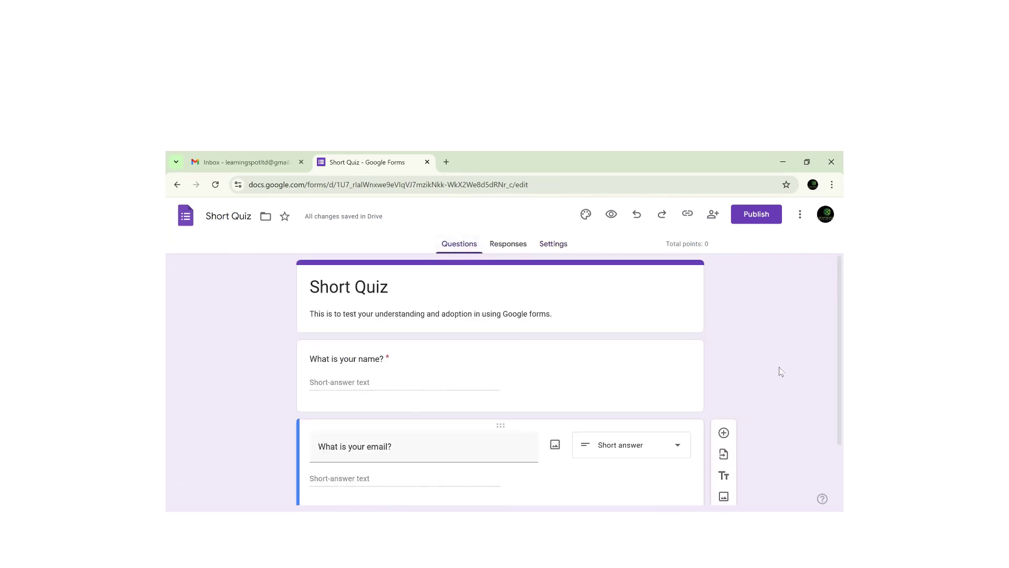
pyautogui.scroll(-2, 829, 309)
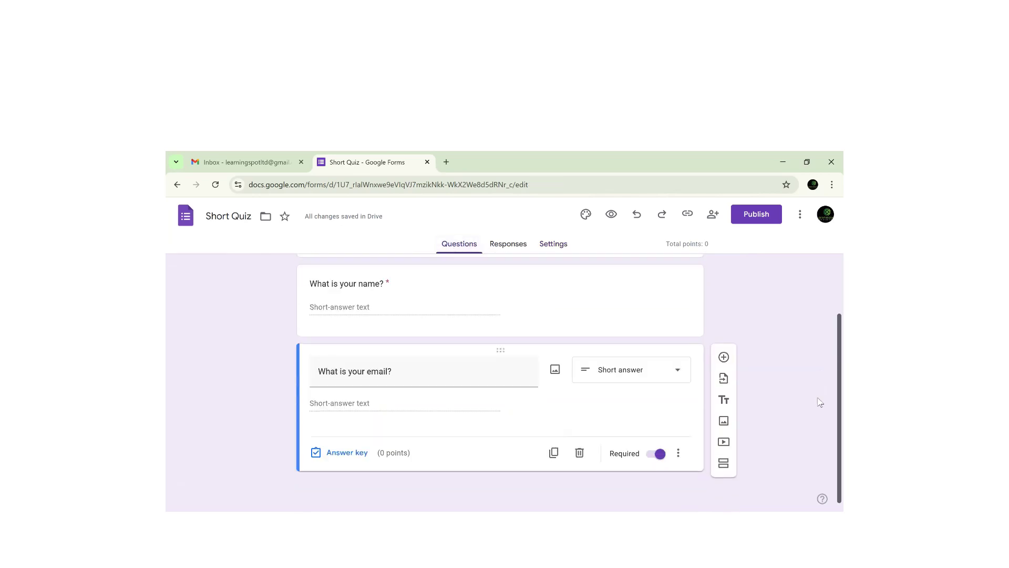
pyautogui.click(724, 358)
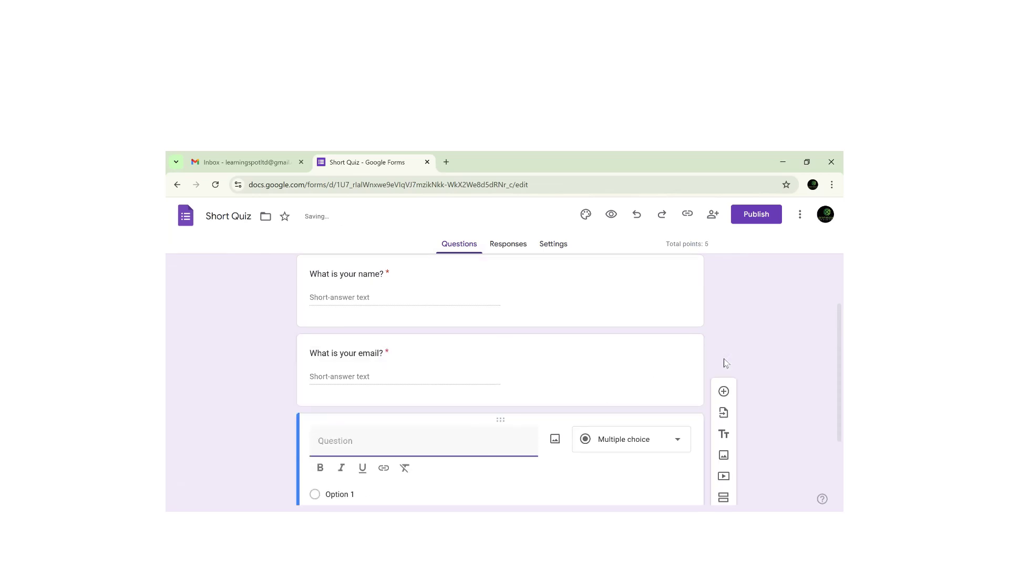
pyautogui.scroll(-3, 812, 422)
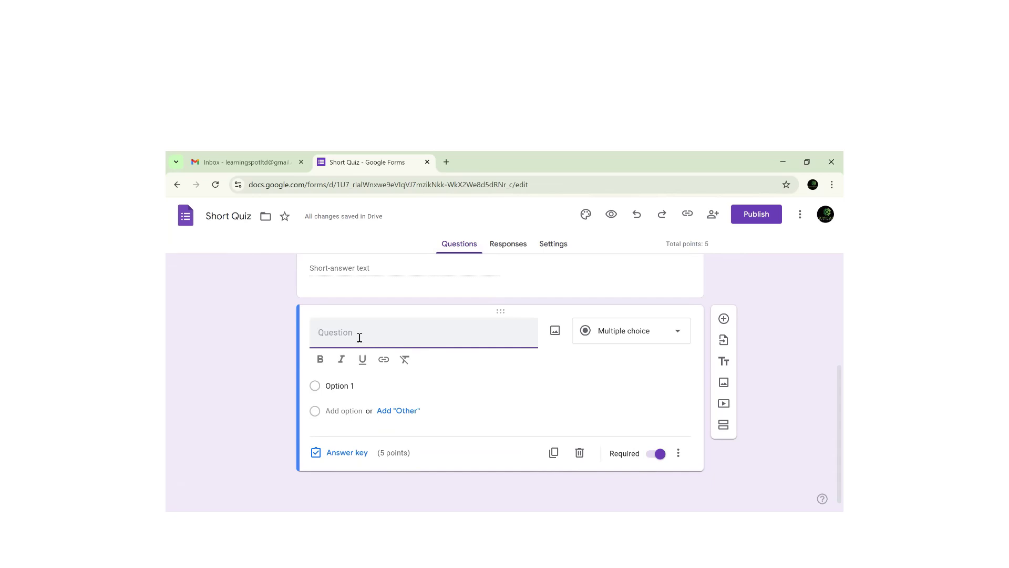
pyautogui.write('Kigali is the ca')
pyautogui.press('BackSpace')
pyautogui.press('BackSpace')
pyautogui.press('BackSpace')
pyautogui.write('capital cit')
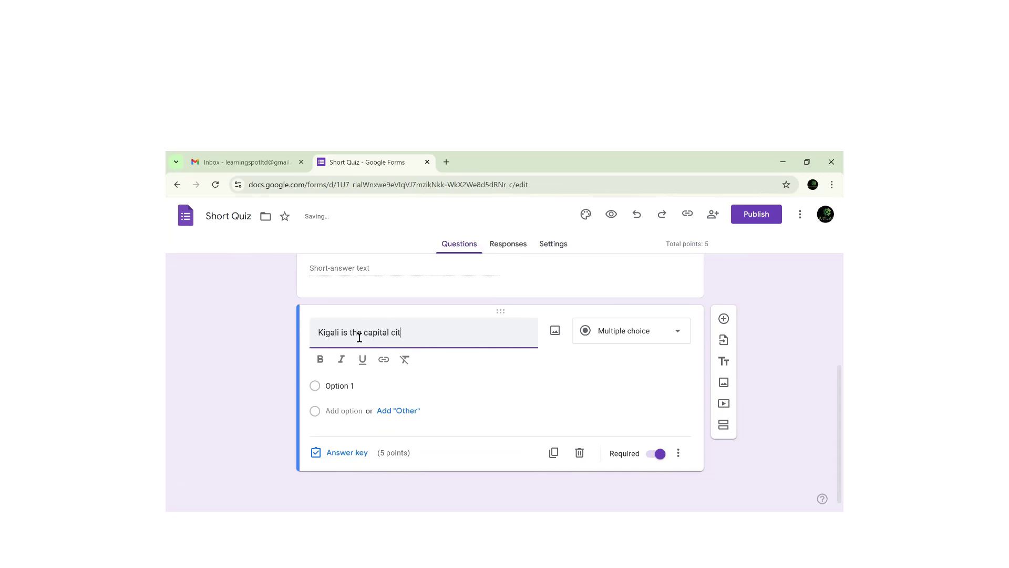
pyautogui.write('y of Rwanda.')
pyautogui.press('Return')
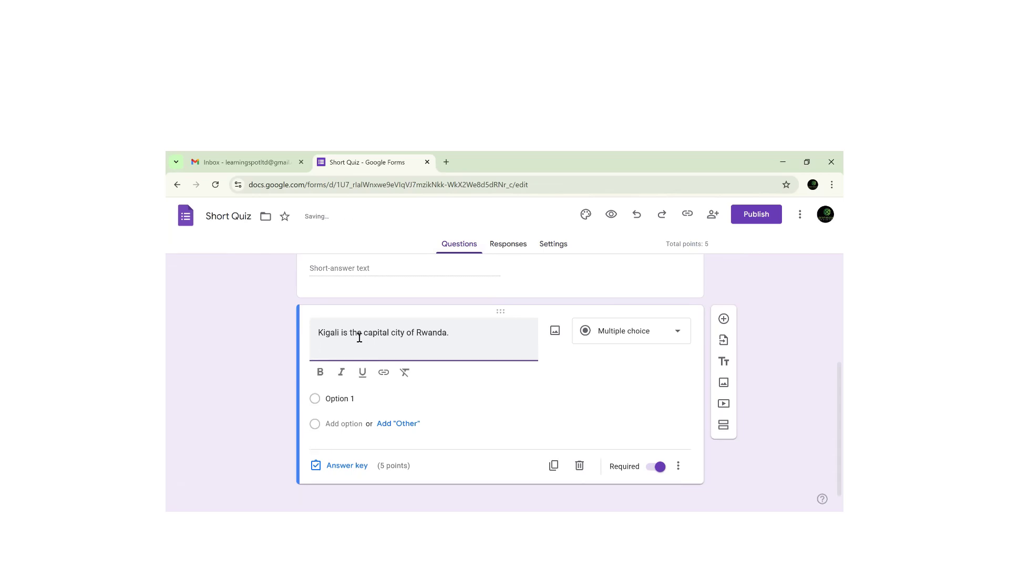
pyautogui.write('(Answer true or false)')
# - Give the Kigali question the answer options True and False
pyautogui.click(332, 419)
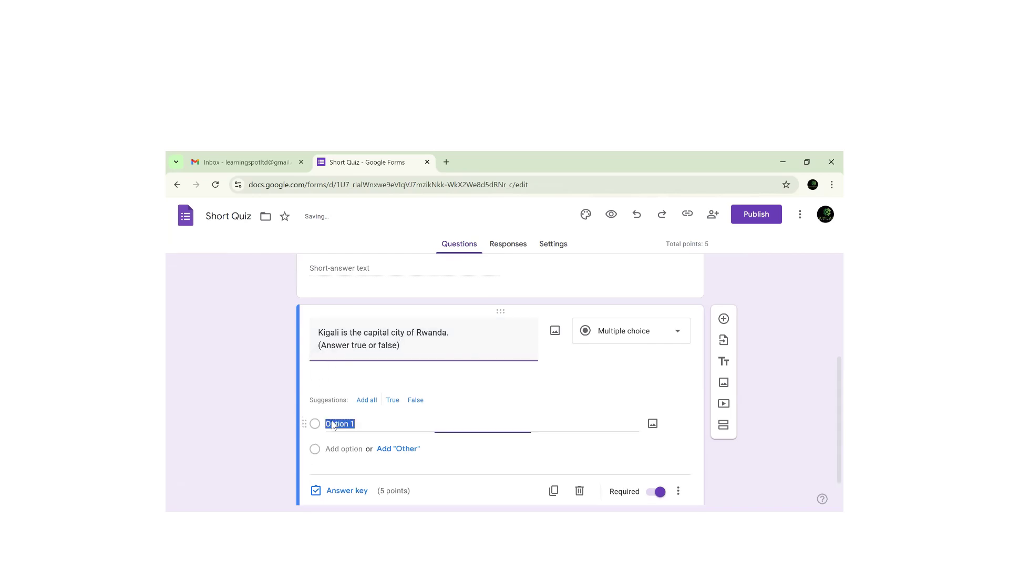
pyautogui.write('True')
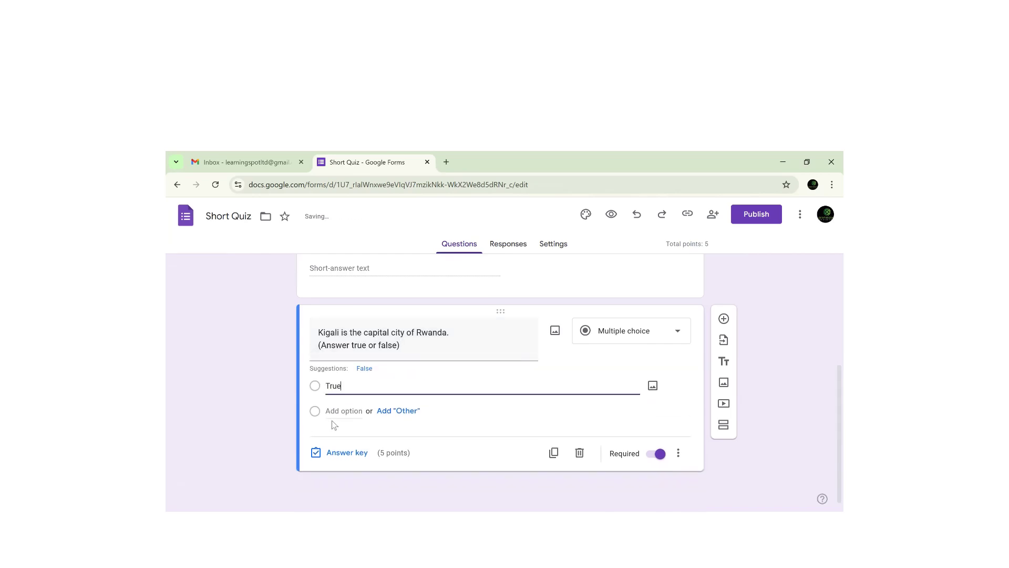
pyautogui.click(329, 408)
pyautogui.write('F')
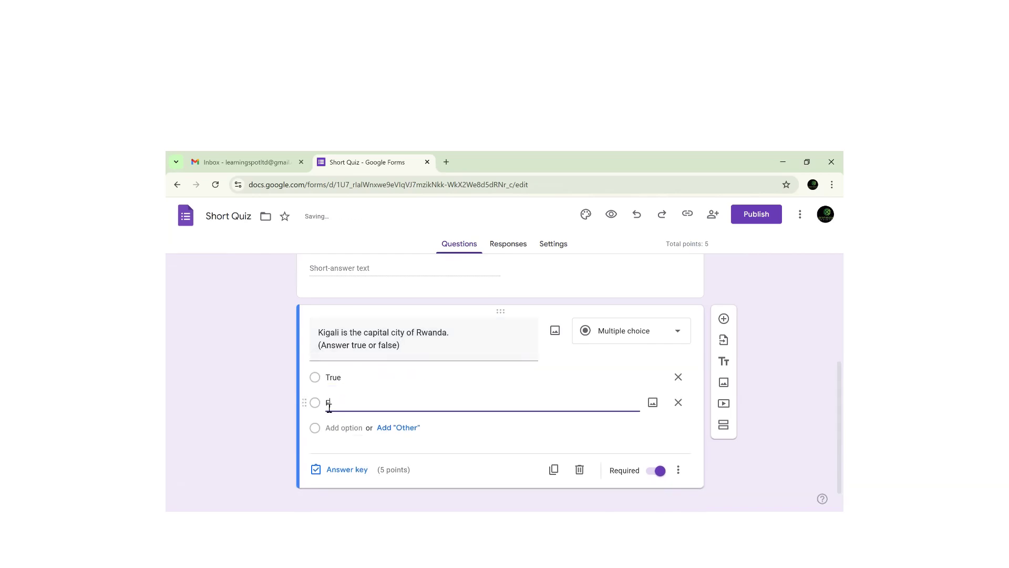
pyautogui.write('alse')
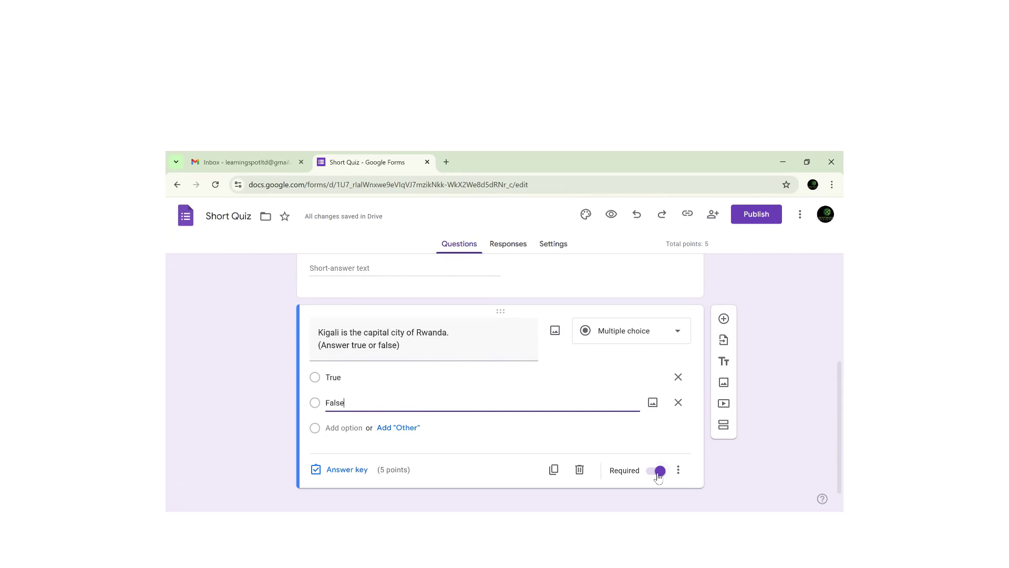
pyautogui.click(339, 474)
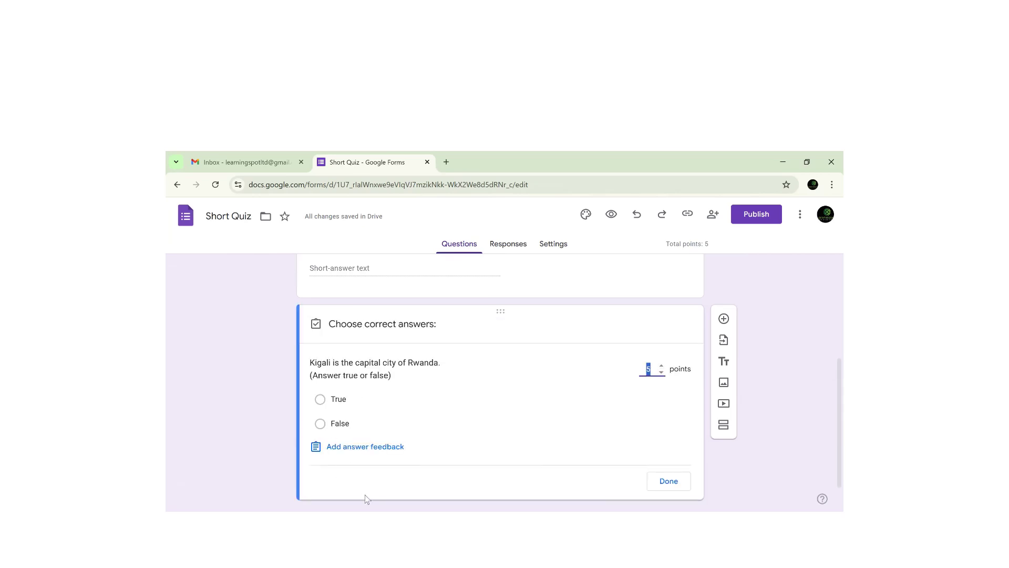
# - Mark True as the correct answer in the Kigali question's answer key
pyautogui.click(320, 400)
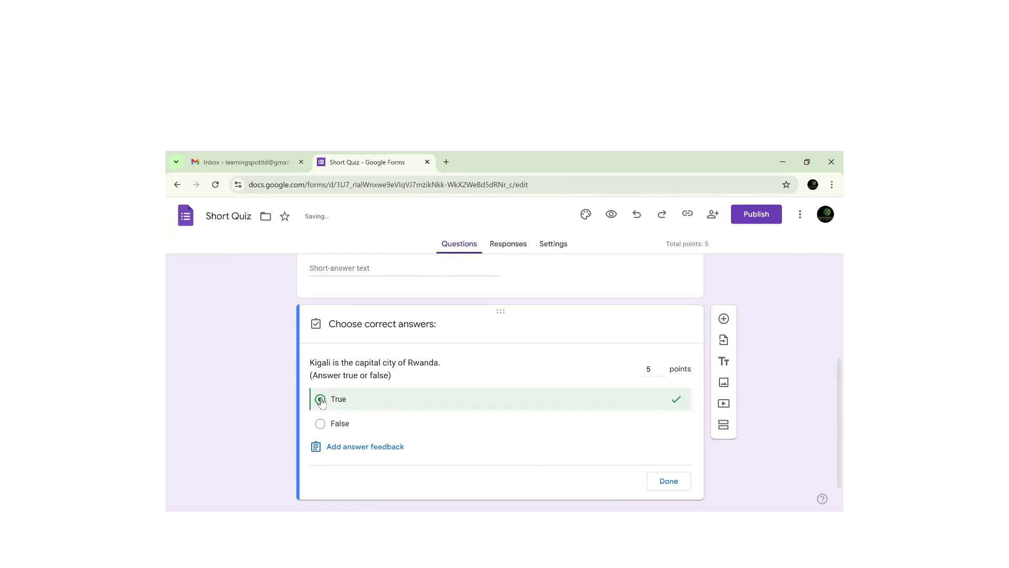
pyautogui.click(666, 482)
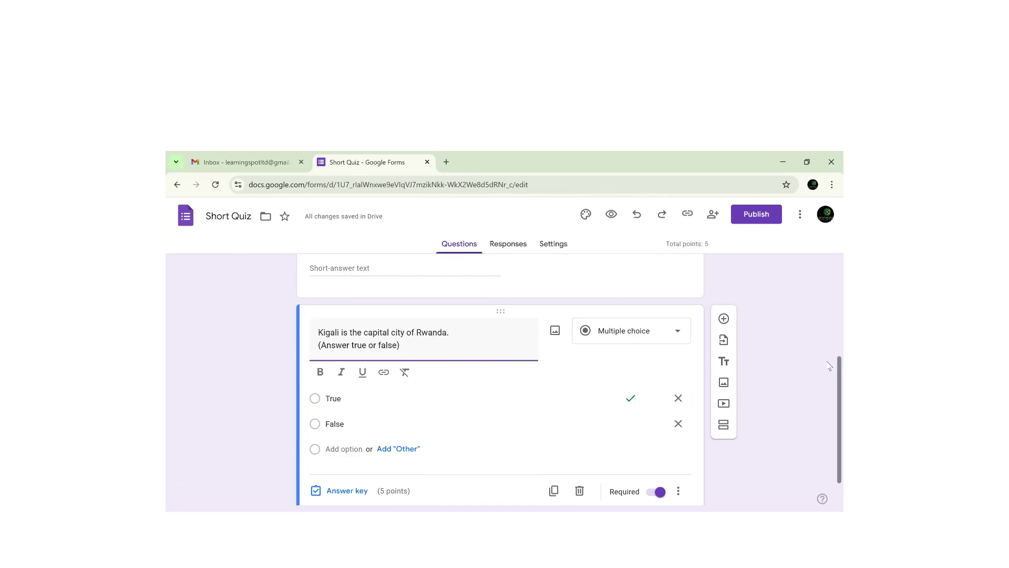
pyautogui.click(724, 319)
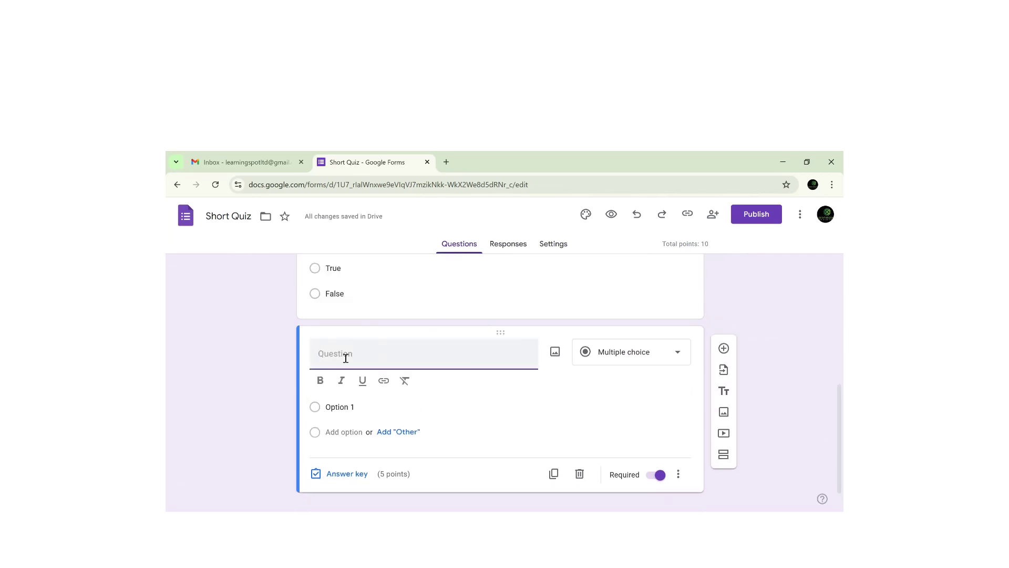
# - Title the question 'What is the capital city of Burundi?' with options Kinshasa, Kampala, Bujumbura, Kigali
pyautogui.write('What is the capital city of Burund')
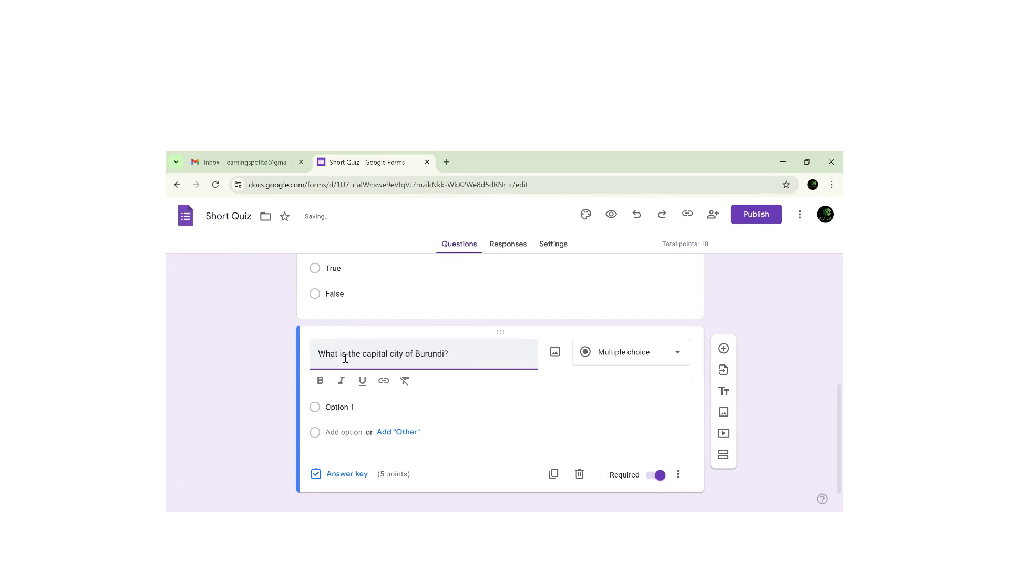
pyautogui.click(330, 407)
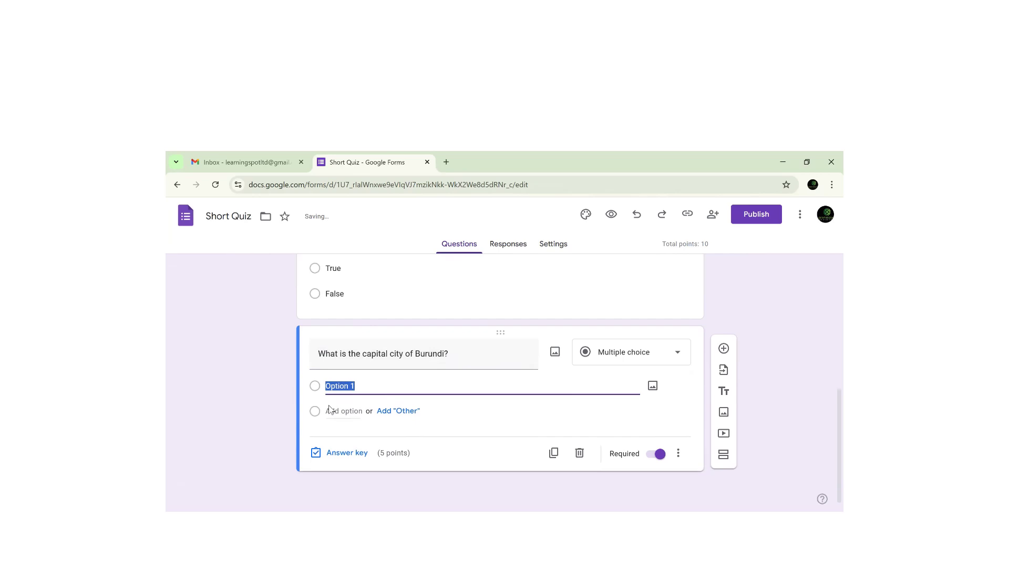
pyautogui.write('Kinshas')
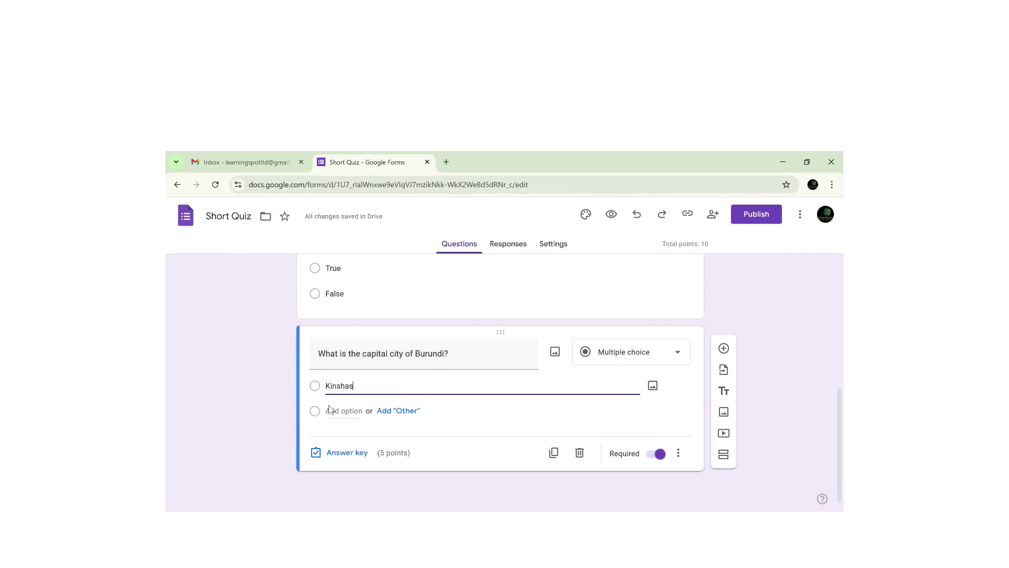
pyautogui.write('a')
pyautogui.click(330, 410)
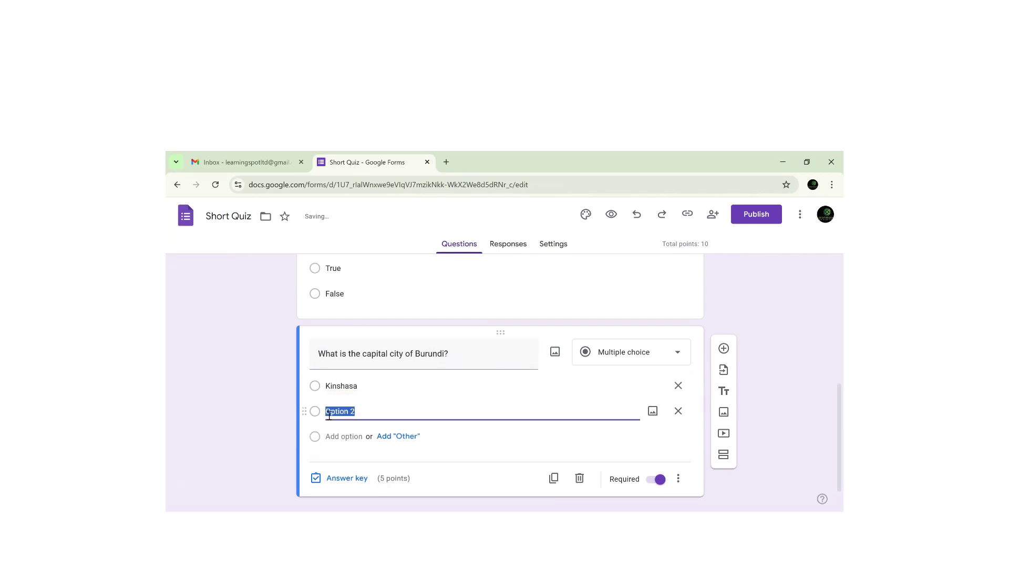
pyautogui.write('Kampala')
pyautogui.click(339, 438)
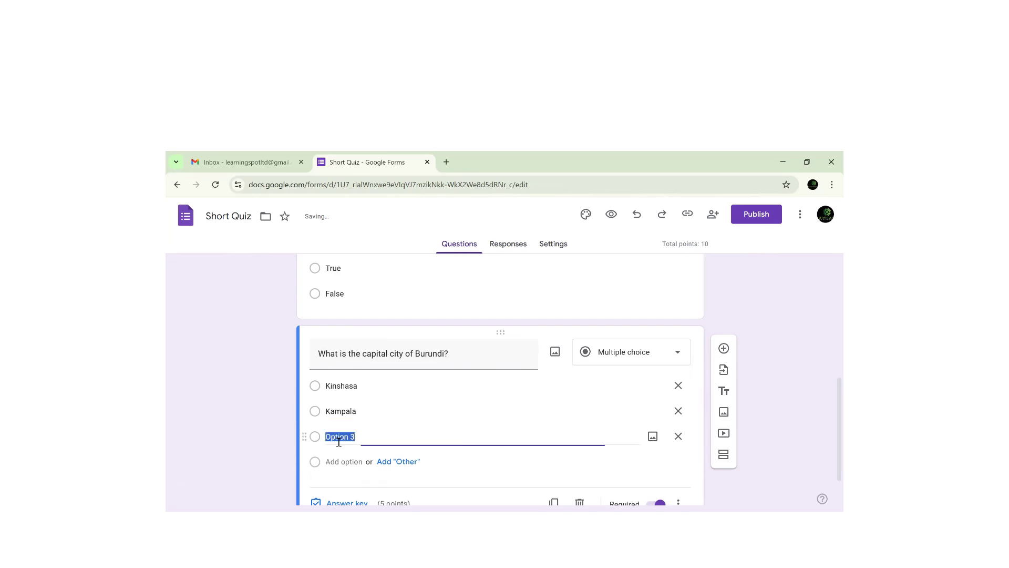
pyautogui.write('Bujumbura')
pyautogui.click(336, 463)
pyautogui.write('Kigali')
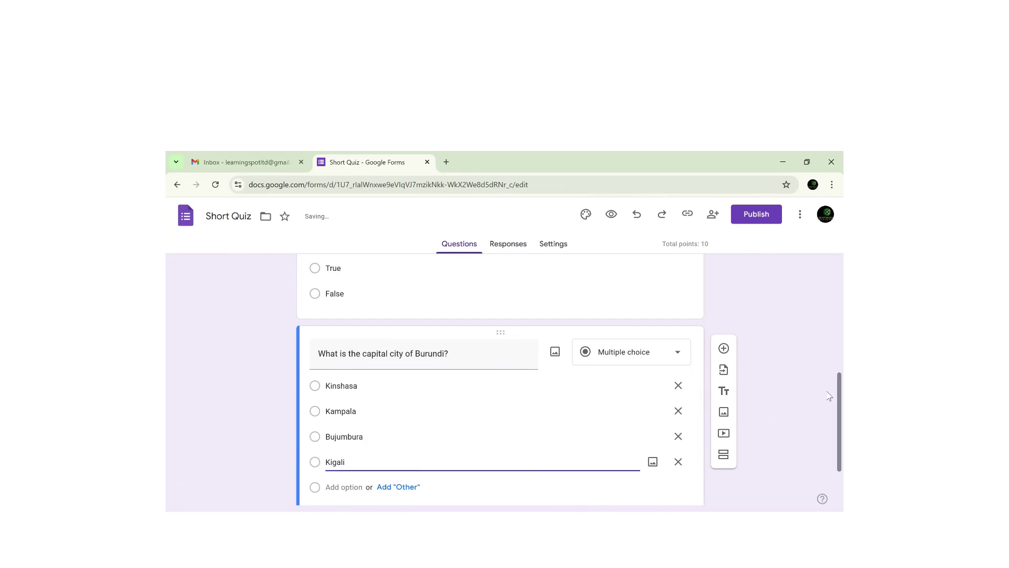
pyautogui.scroll(-2, 829, 438)
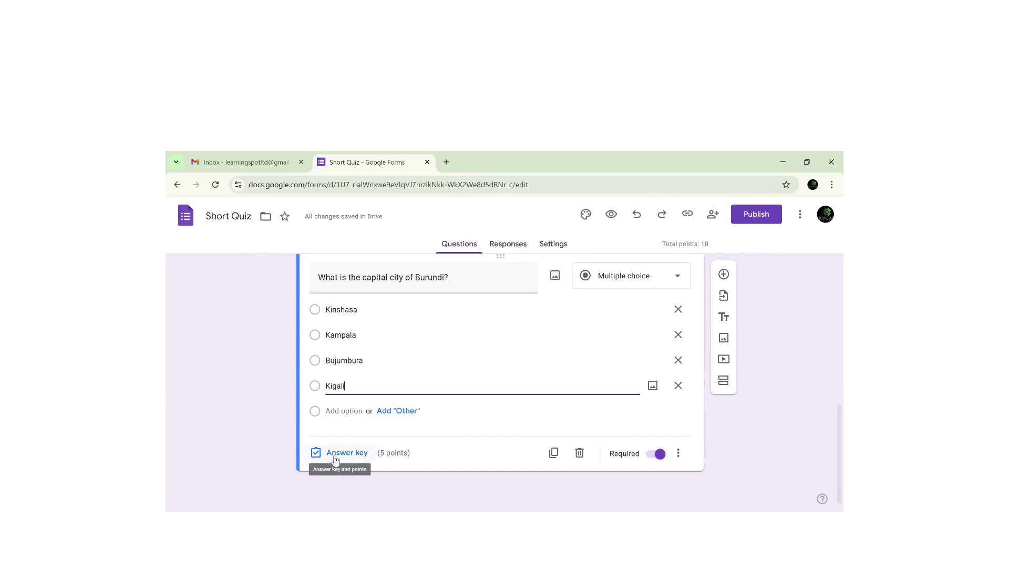
# - Set Bujumbura as the correct answer in the Burundi question's answer key
pyautogui.click(339, 454)
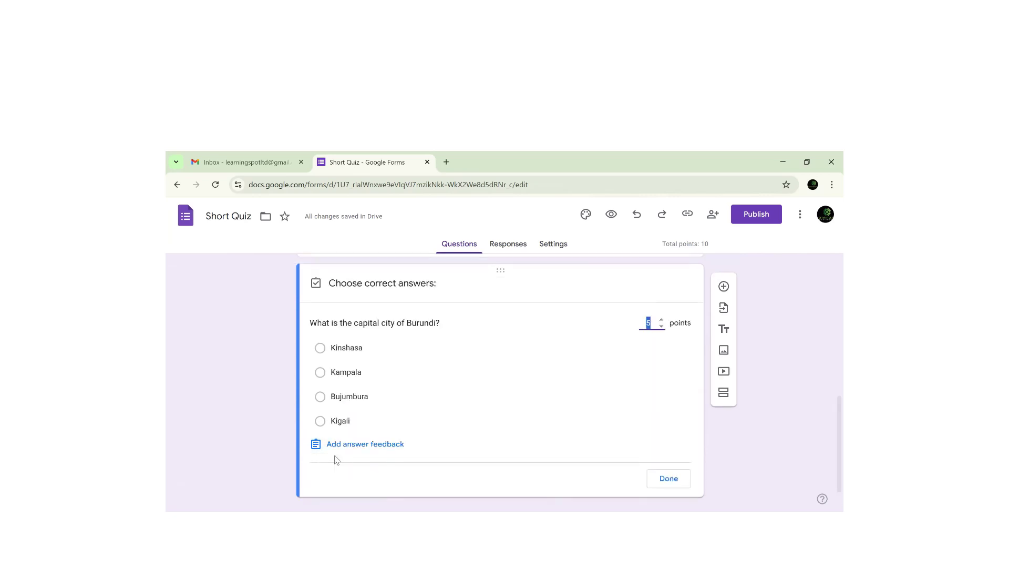
pyautogui.click(344, 401)
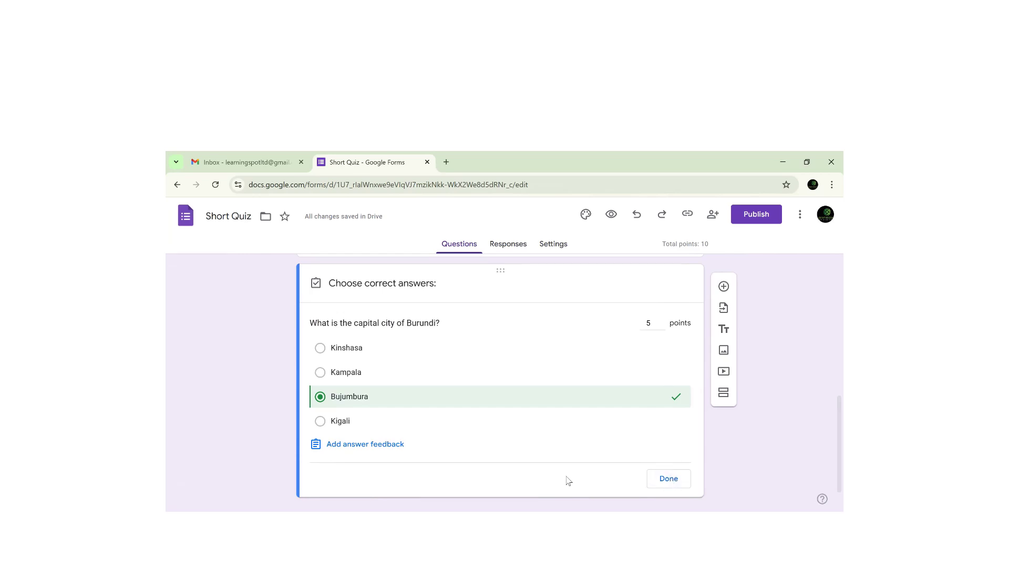
pyautogui.click(669, 478)
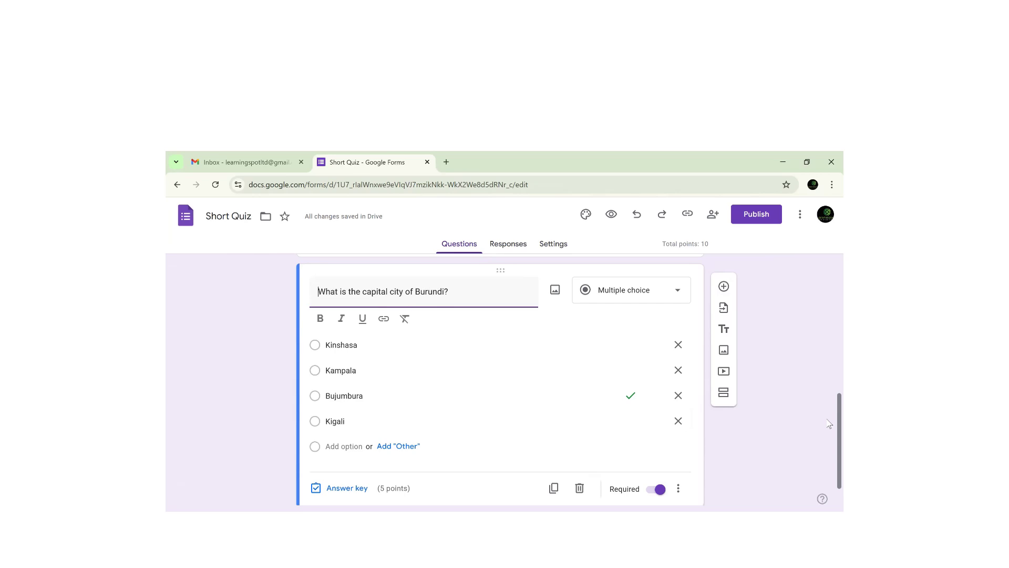
# - Keep the question type as Multiple choice and duplicate the Burundi question
pyautogui.click(676, 290)
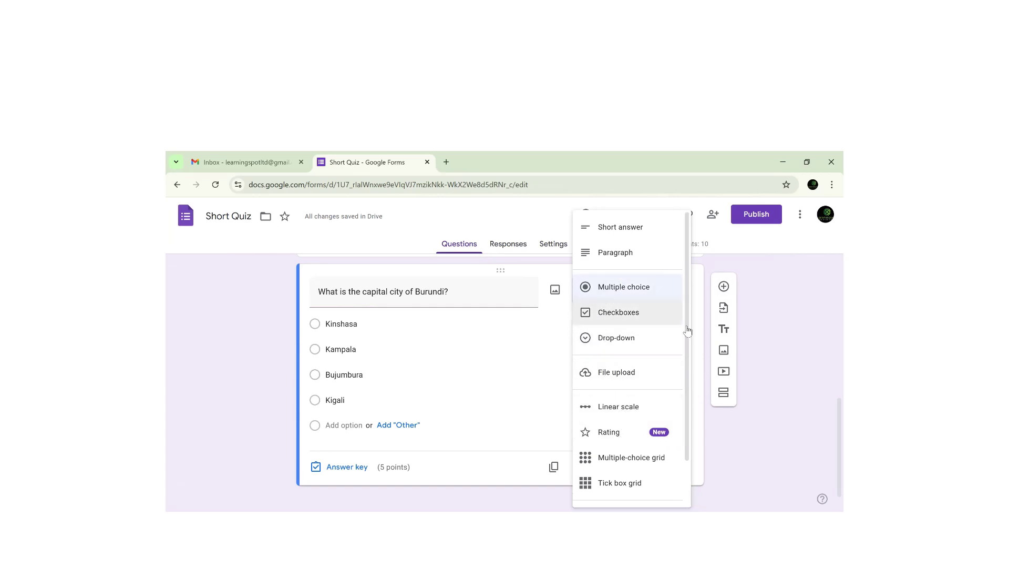
pyautogui.click(768, 427)
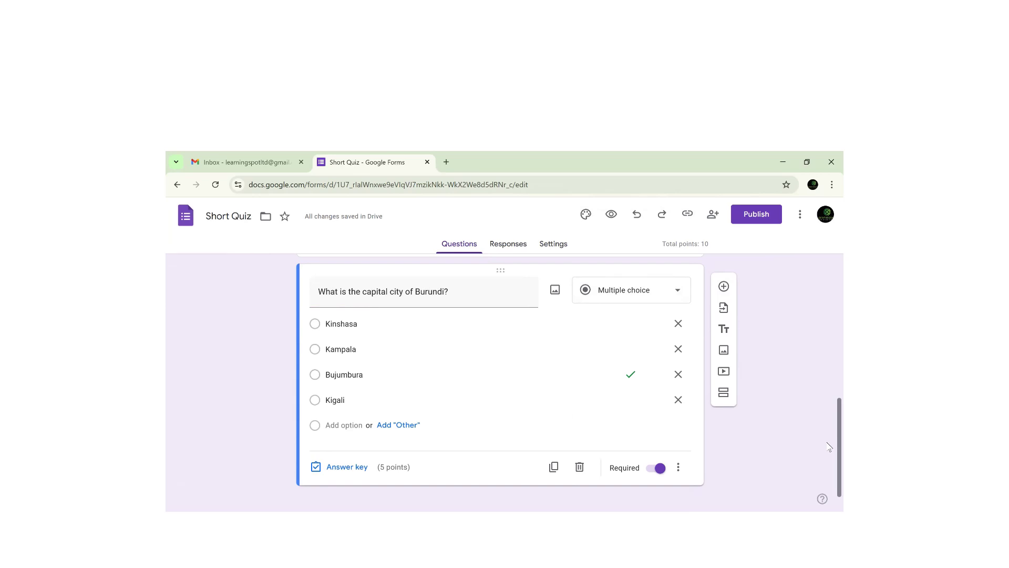
pyautogui.scroll(-1, 829, 452)
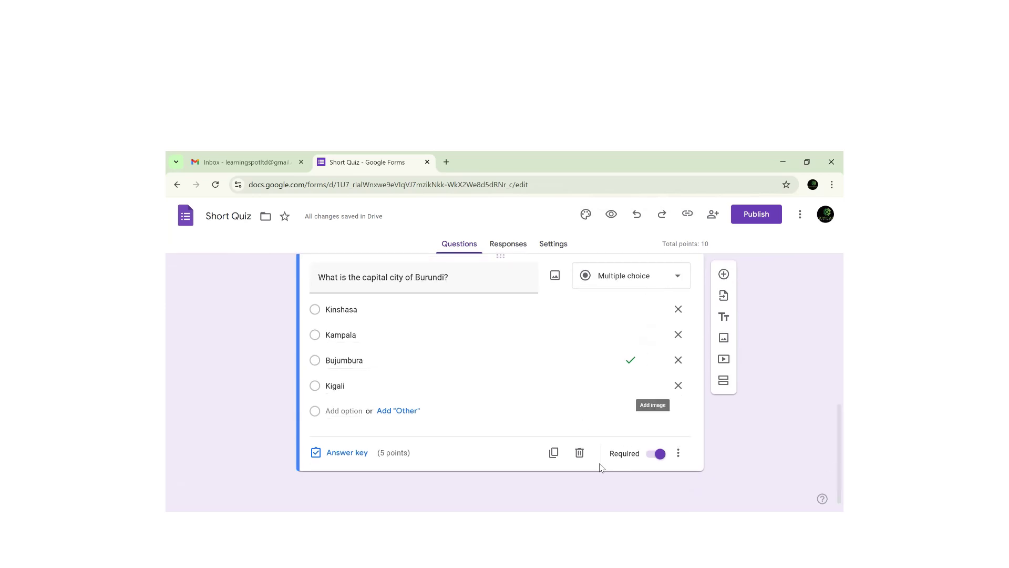
pyautogui.click(555, 454)
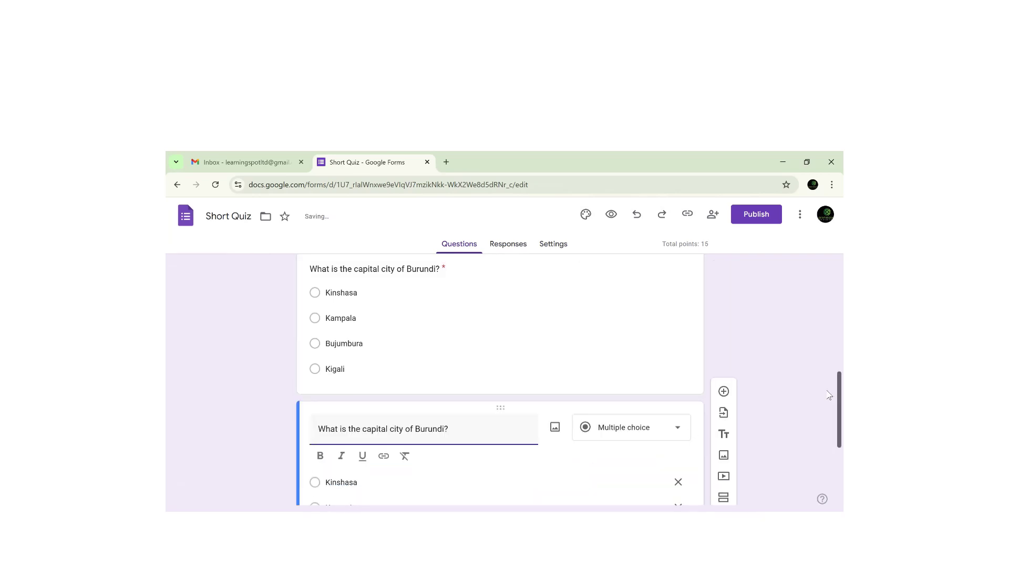
# - Retitle the copied question 'Choose a country which is located in west Africa.'
pyautogui.moveTo(453, 322); pyautogui.dragTo(260, 314)
pyautogui.write('Ch')
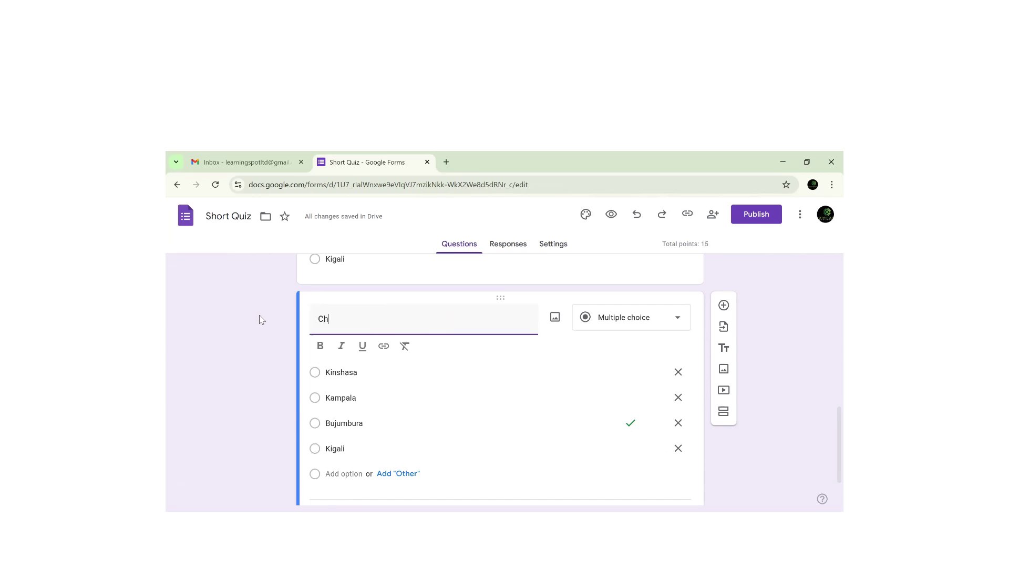
pyautogui.write('oose a country which is located in')
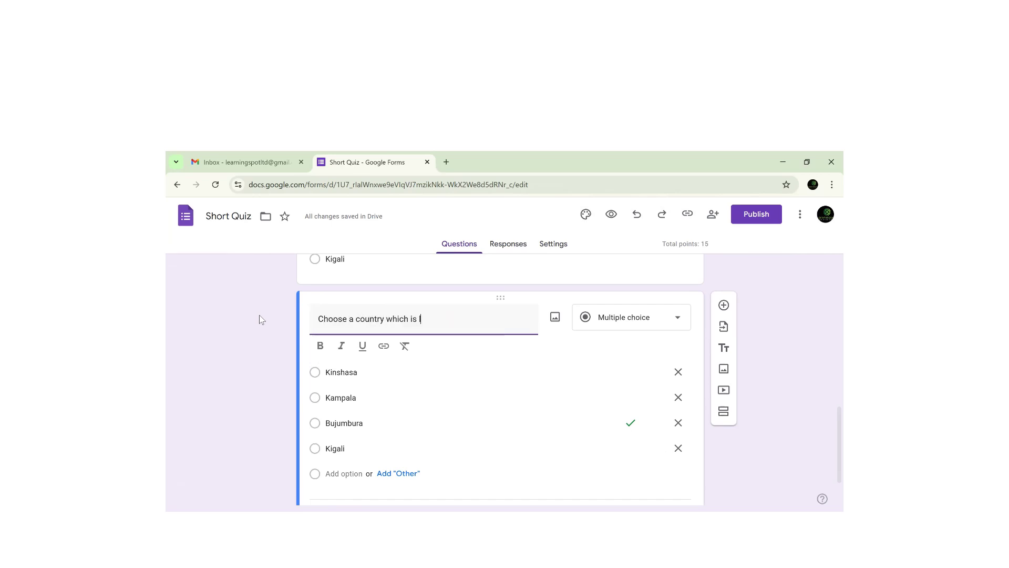
pyautogui.write(' the')
pyautogui.press('BackSpace')
pyautogui.write('west Afri')
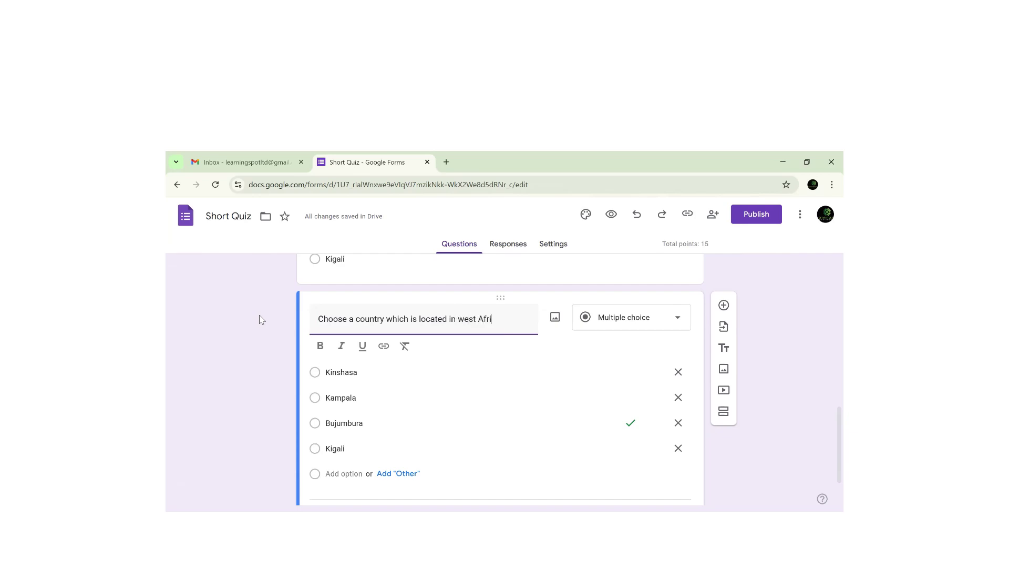
pyautogui.write('ca.')
pyautogui.click(333, 376)
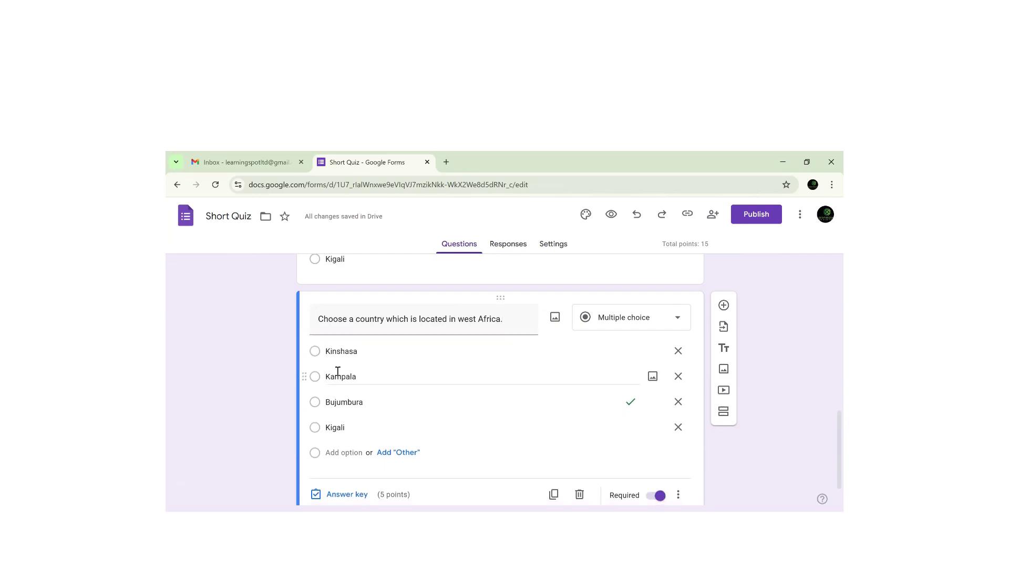
# - Replace its options with Rwanda, Burundi, Niger, South Africa, and add Tanzania
pyautogui.click(332, 349)
pyautogui.write('Rwanda')
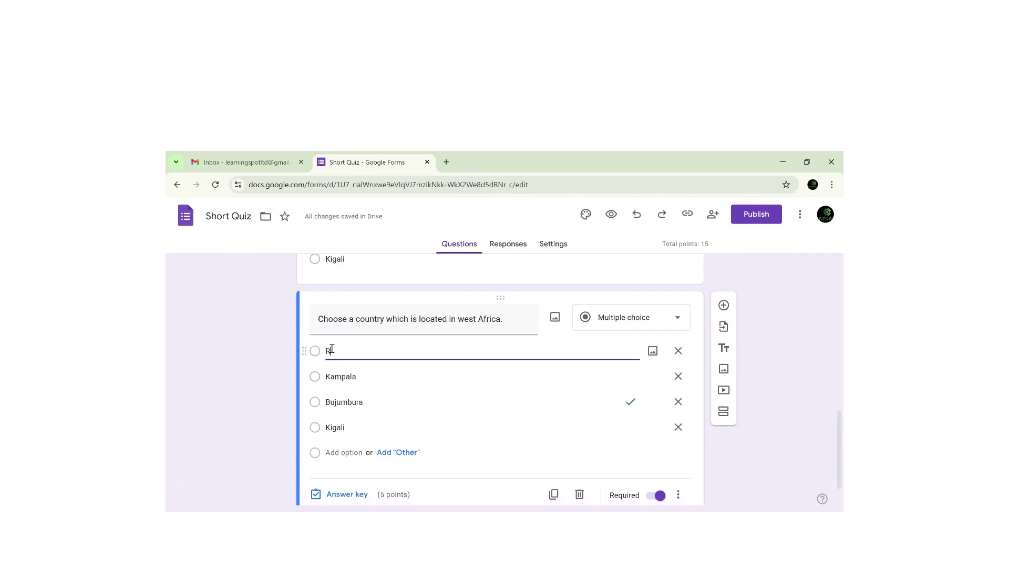
pyautogui.click(336, 377)
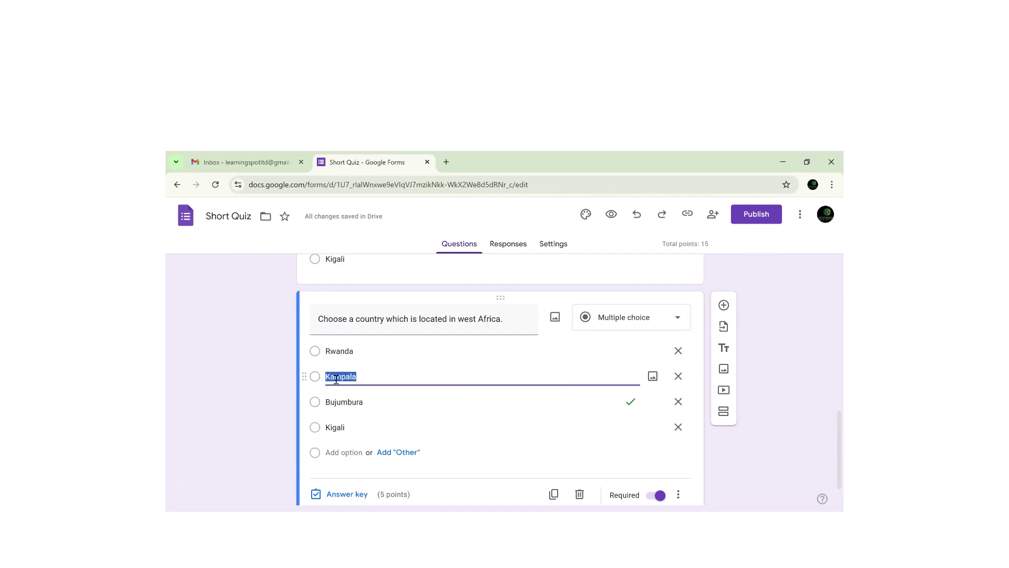
pyautogui.write('Buru')
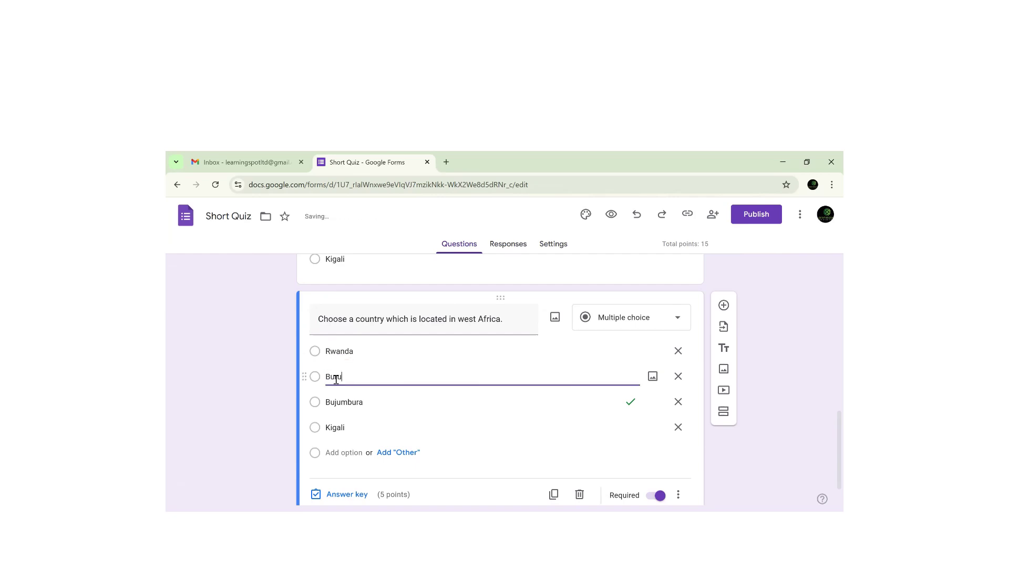
pyautogui.write('ndi')
pyautogui.click(343, 403)
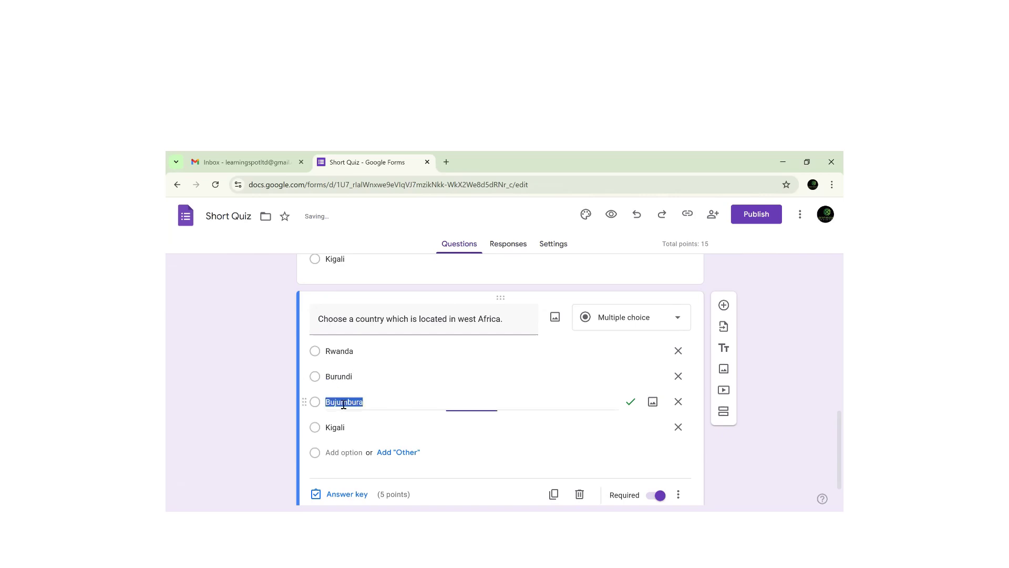
pyautogui.write('Nige')
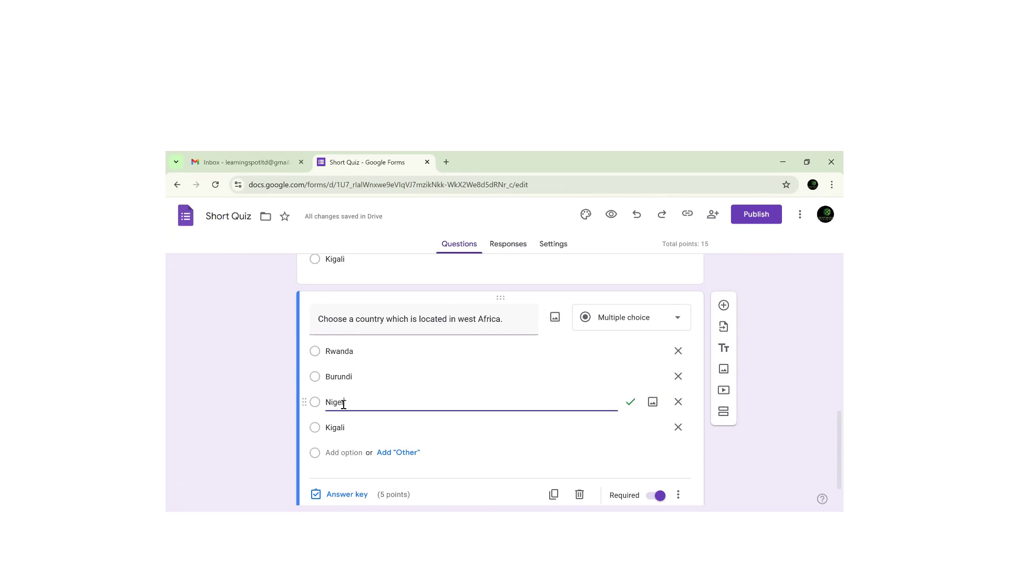
pyautogui.write('r')
pyautogui.click(330, 429)
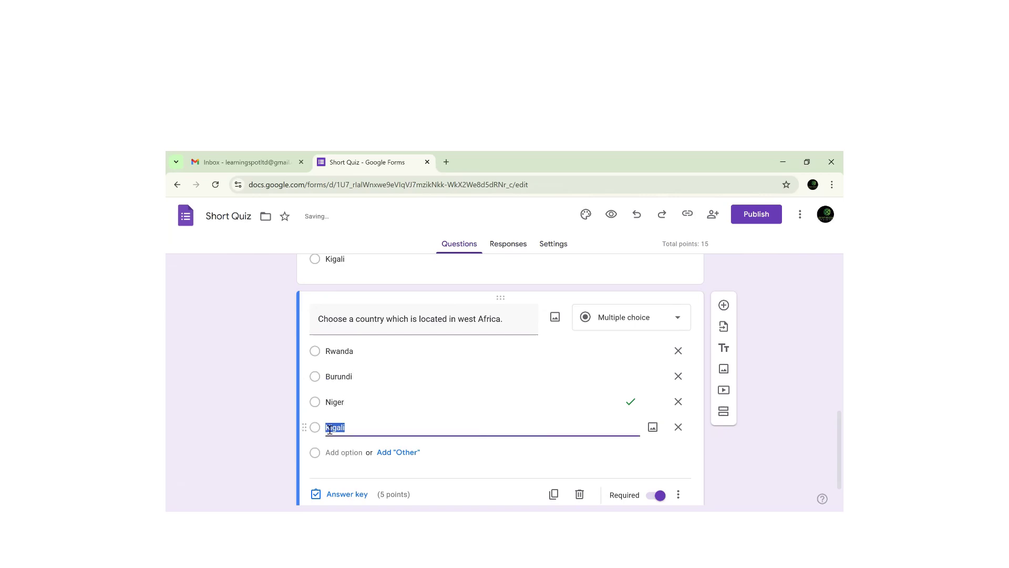
pyautogui.write('South Africa')
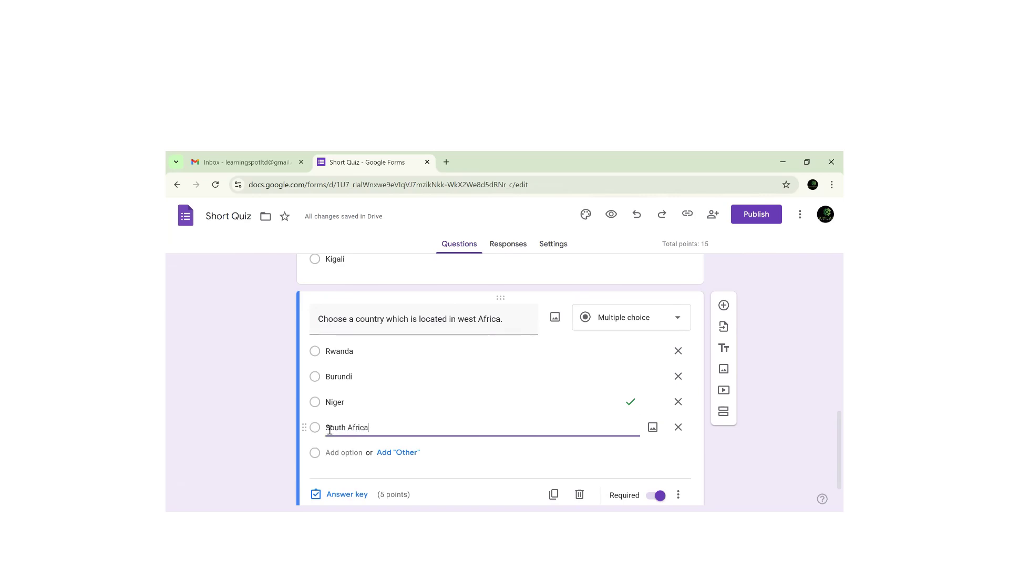
pyautogui.click(336, 453)
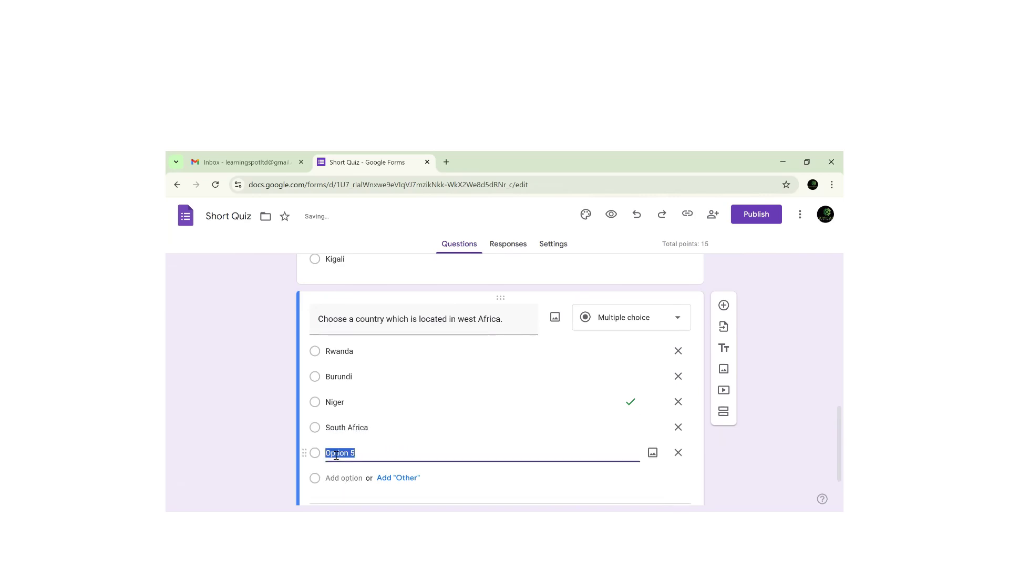
pyautogui.write('Tanzania')
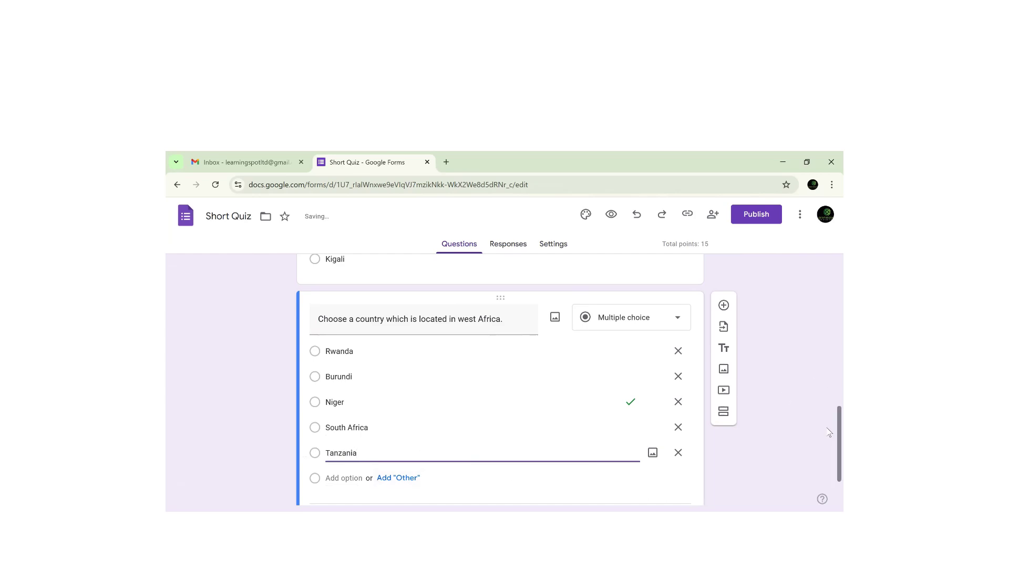
pyautogui.scroll(-1, 829, 433)
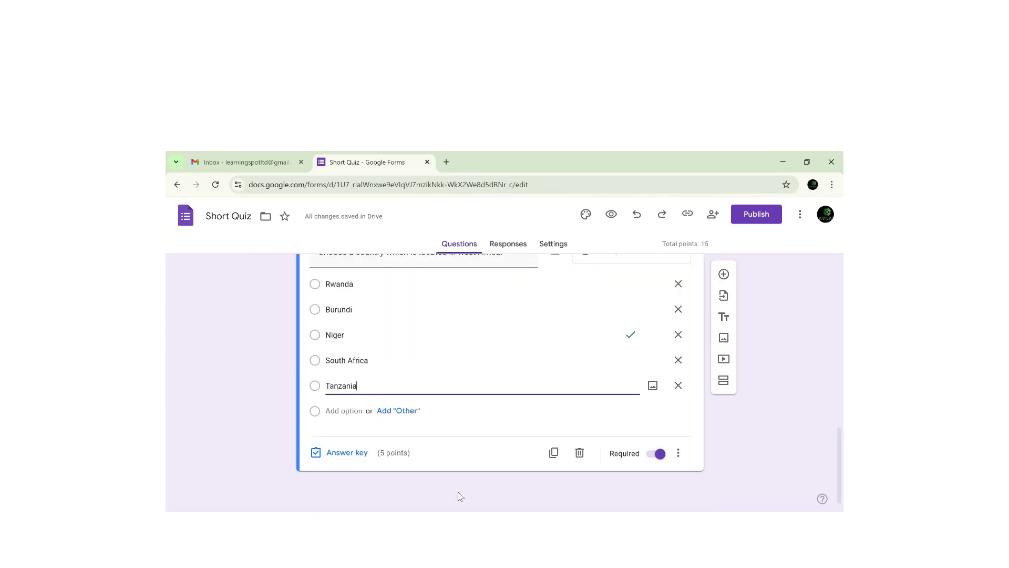
pyautogui.click(339, 465)
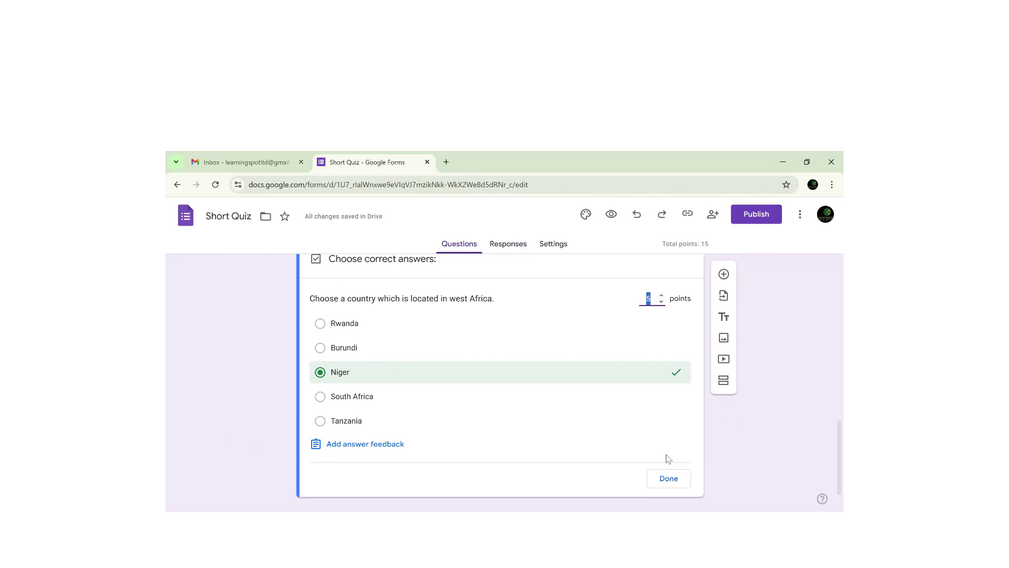
pyautogui.click(669, 482)
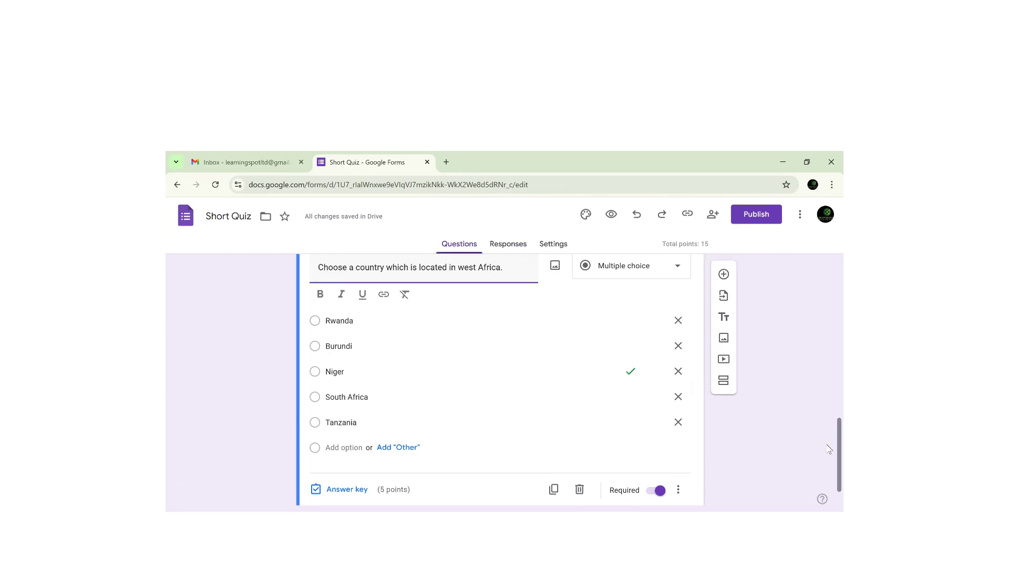
pyautogui.scroll(3, 829, 449)
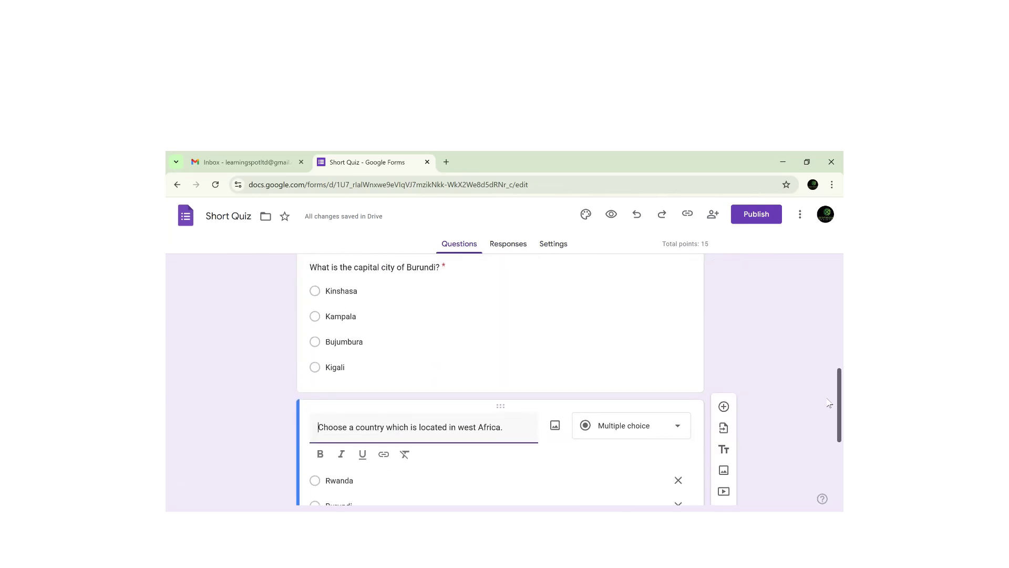
# - Publish Short Quiz to anyone with the link
pyautogui.click(756, 214)
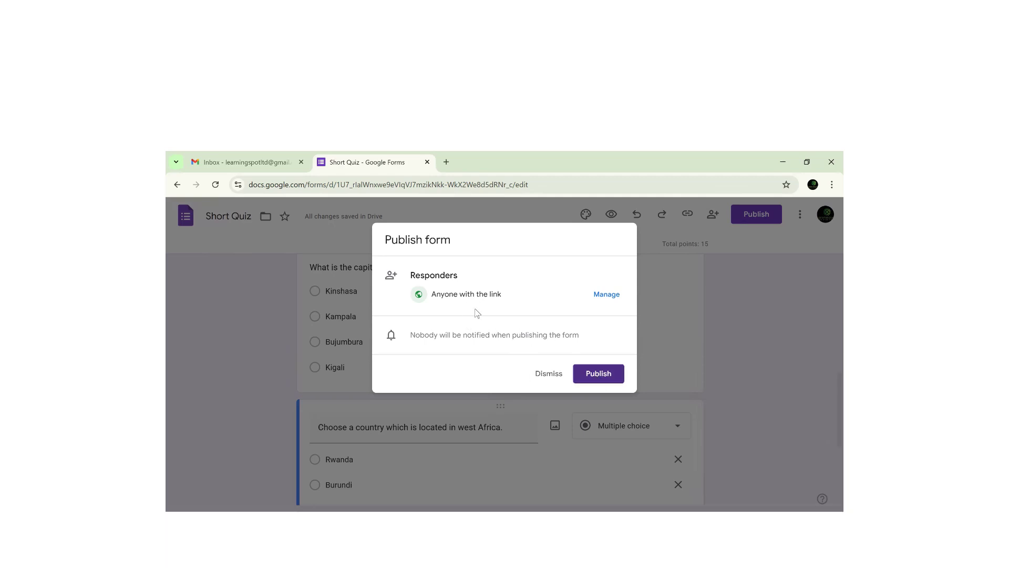
pyautogui.click(602, 374)
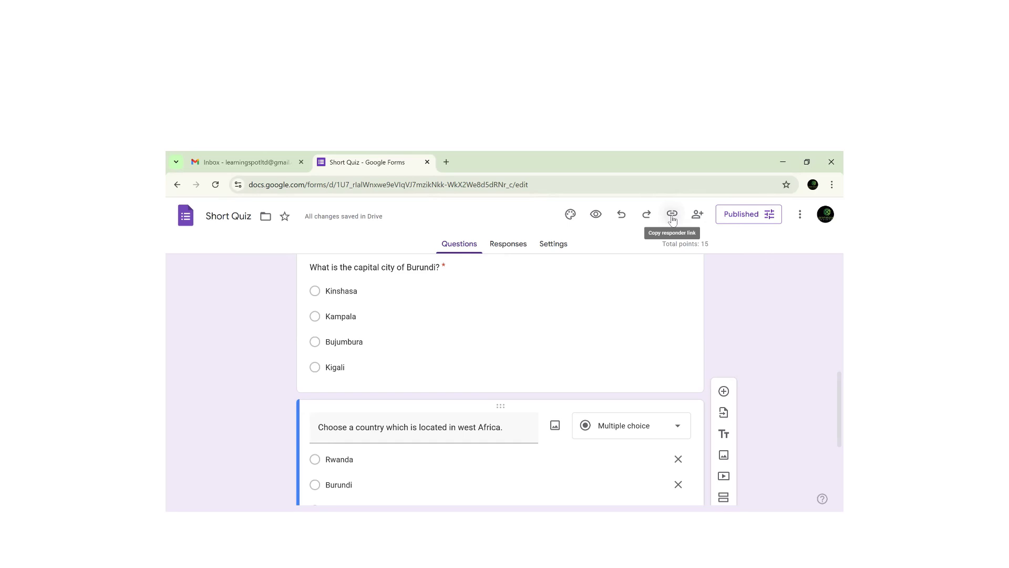
# - Copy the Short Quiz responder link with Shorten URL enabled, and open a blank tab
pyautogui.click(672, 216)
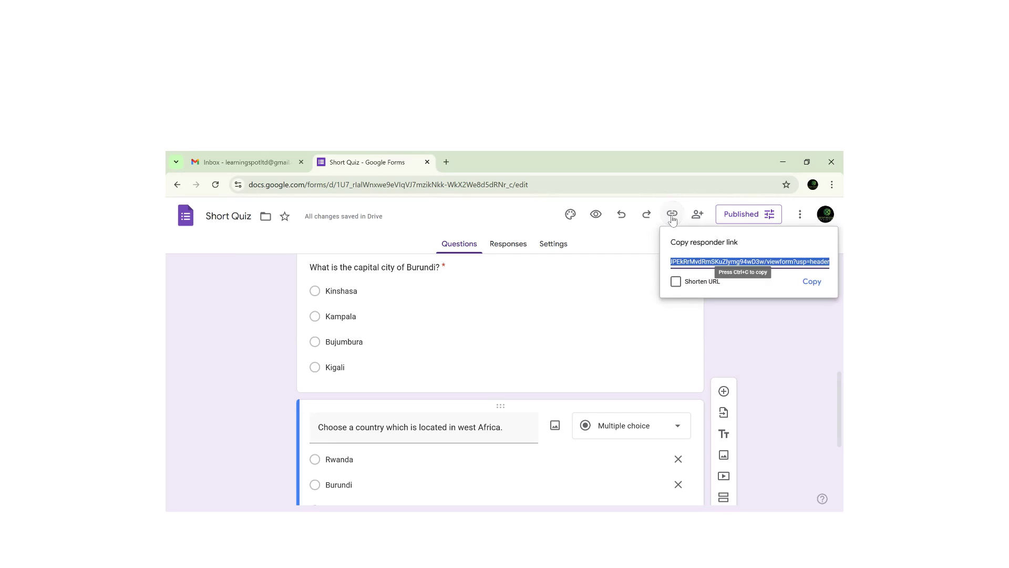
pyautogui.click(676, 283)
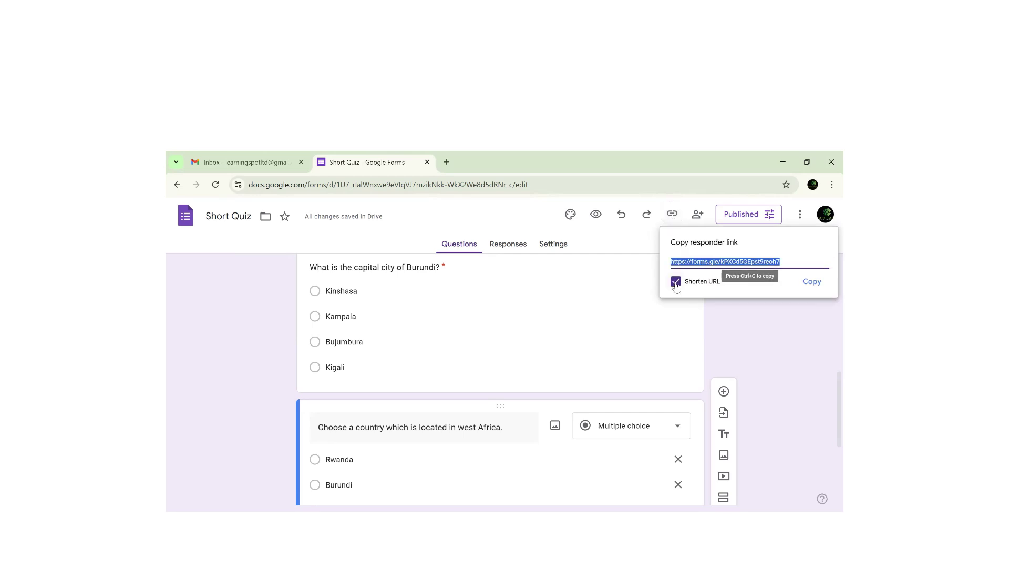
pyautogui.click(811, 282)
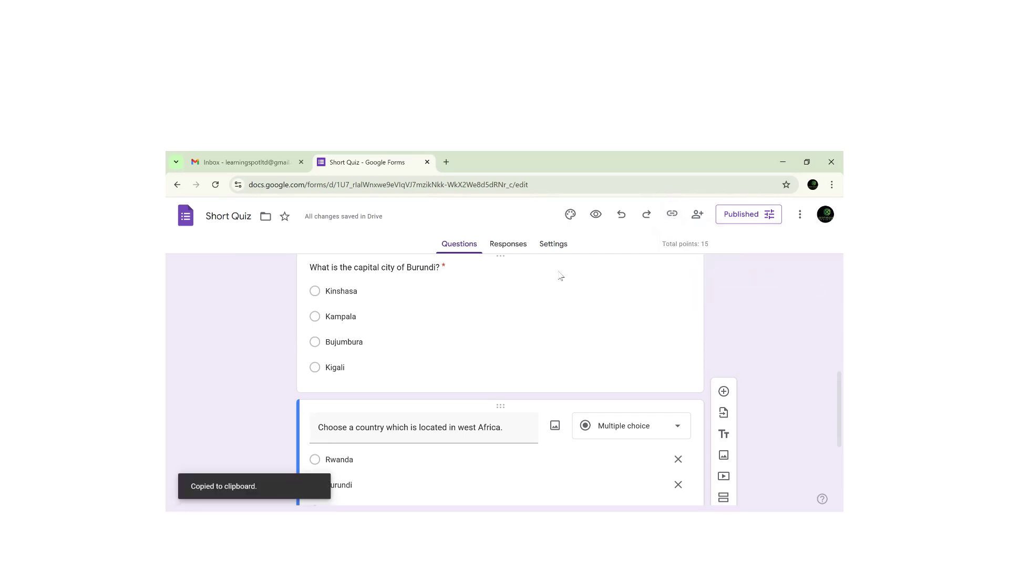
pyautogui.click(446, 162)
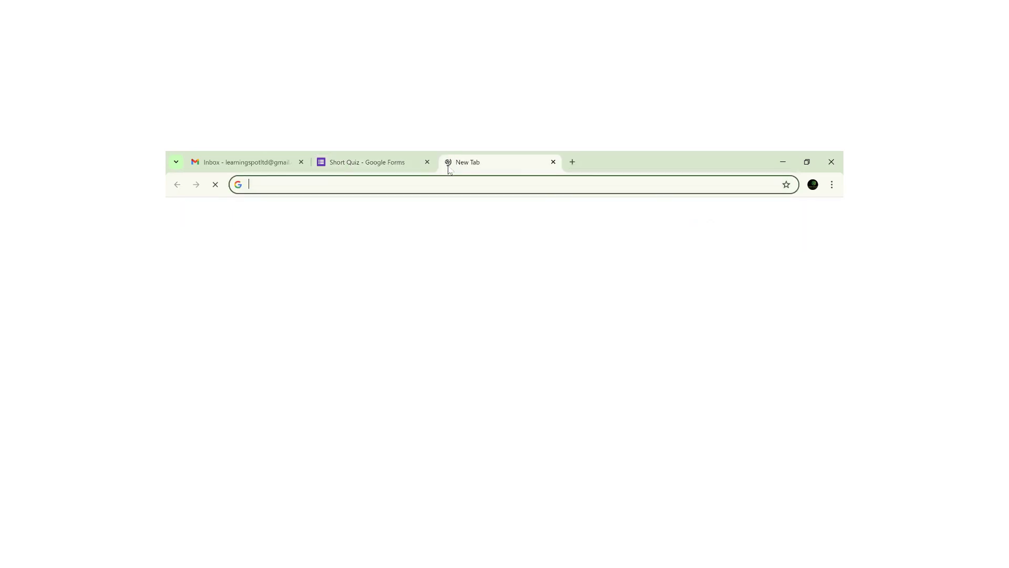
# - Paste the short link in the new tab to load the Short Quiz respondent page
pyautogui.hotkey('ctrl', 'v')
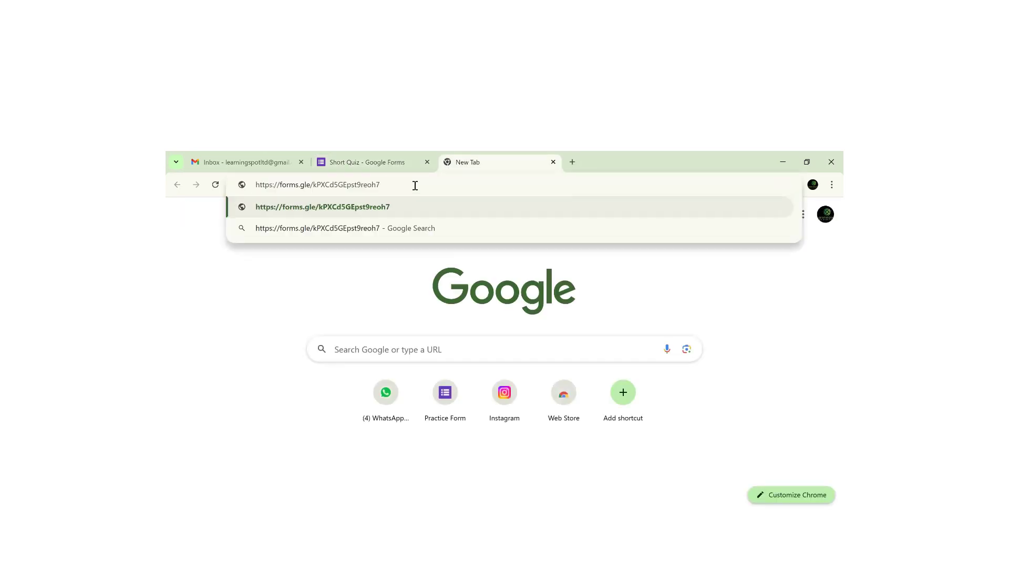
pyautogui.press('Return')
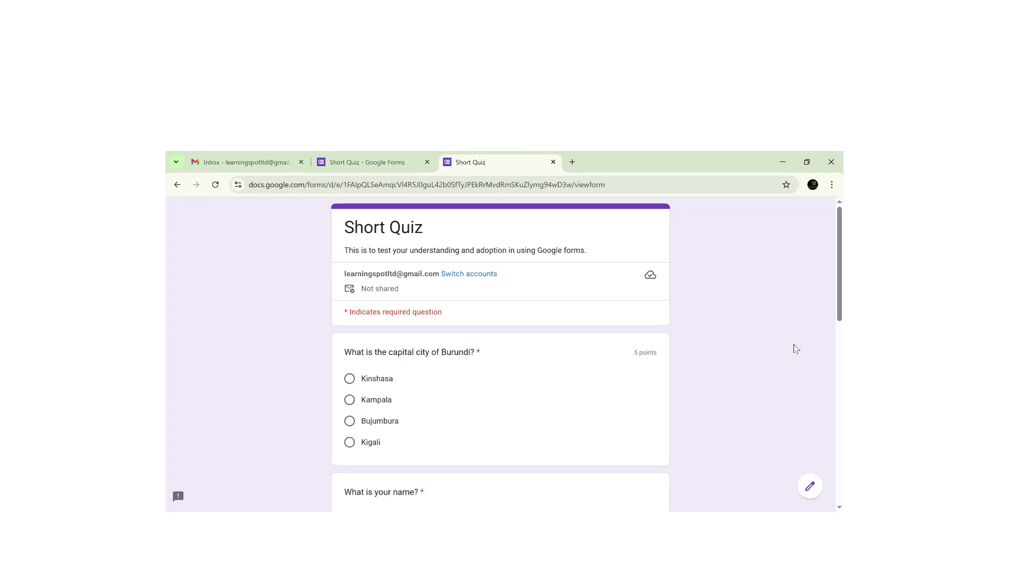
pyautogui.scroll(-1, 829, 297)
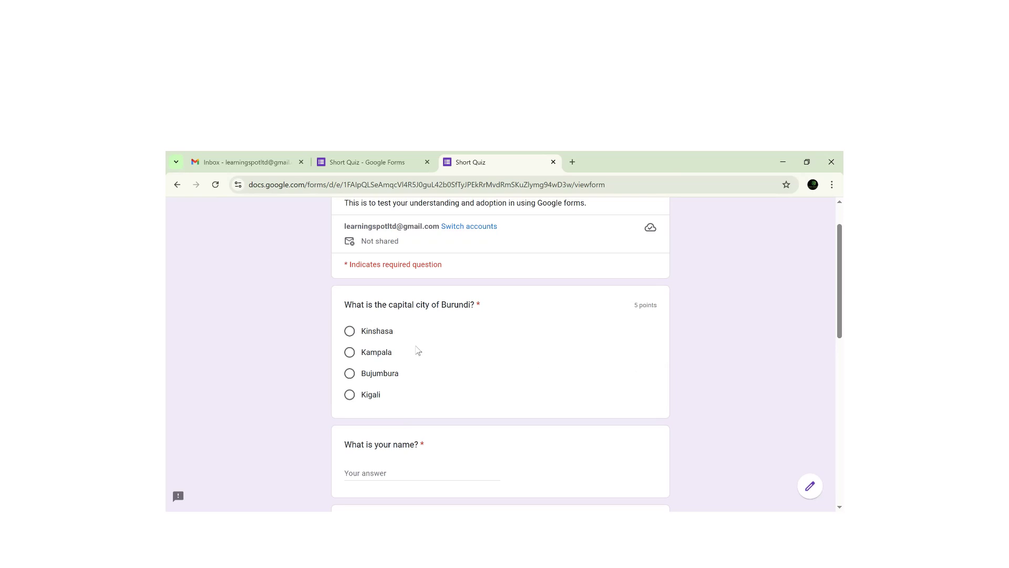
# - Answer Kampala for Burundi's capital, enter a respondent name, then choose Niger and True
pyautogui.click(363, 356)
pyautogui.scroll(-1, 828, 312)
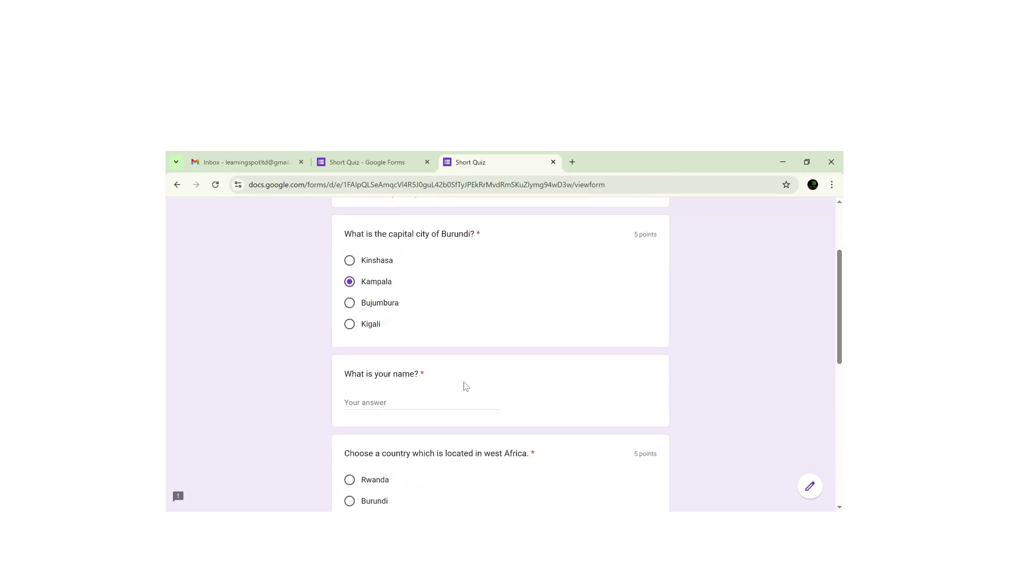
pyautogui.click(395, 404)
pyautogui.write('Alex')
pyautogui.scroll(-1, 829, 378)
pyautogui.scroll(-1, 829, 381)
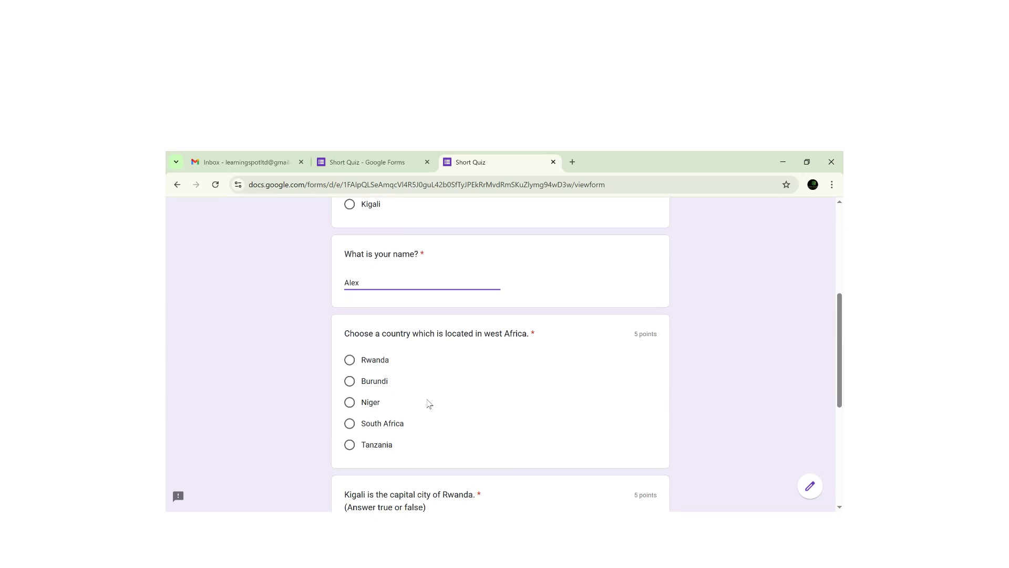
pyautogui.click(371, 403)
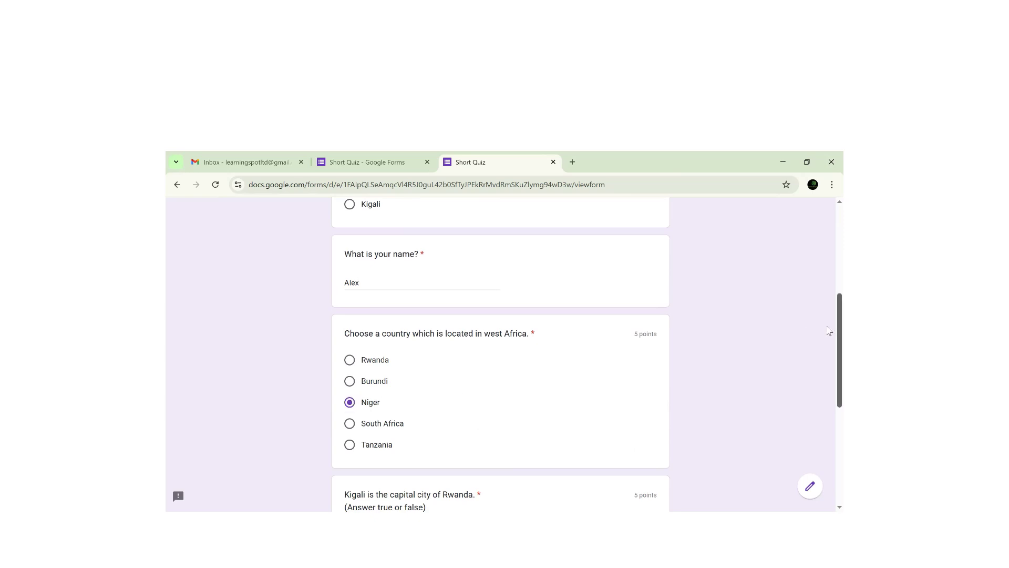
pyautogui.scroll(-3, 831, 332)
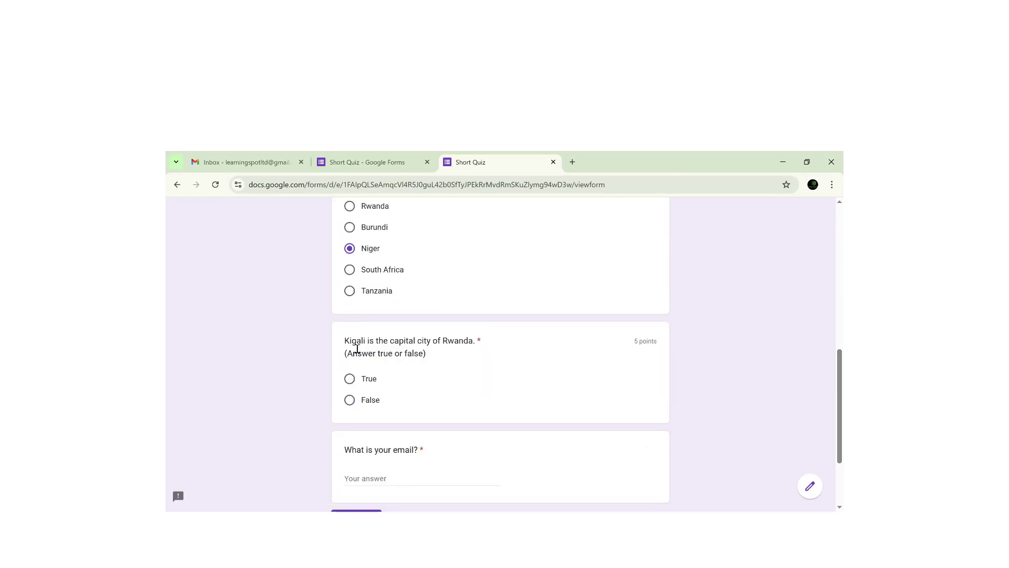
pyautogui.click(375, 381)
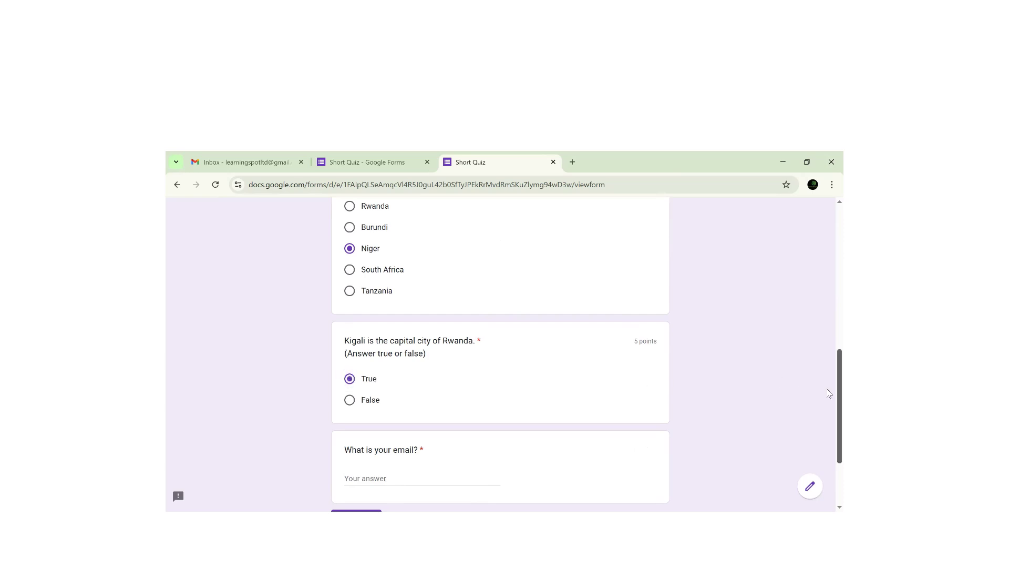
# - Fill in the respondent's email address and submit the quiz response
pyautogui.scroll(-2, 829, 432)
pyautogui.click(412, 375)
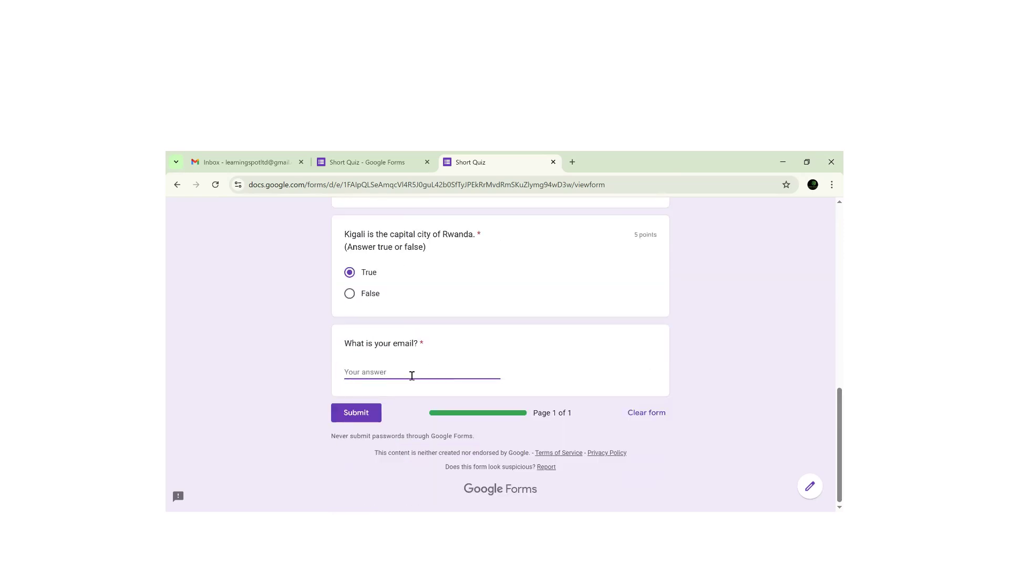
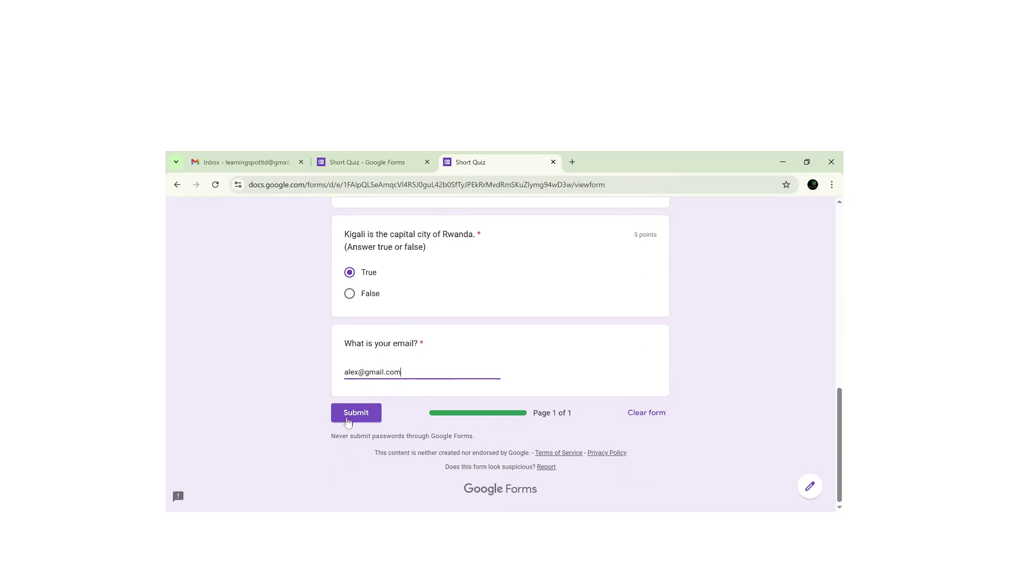
pyautogui.click(358, 414)
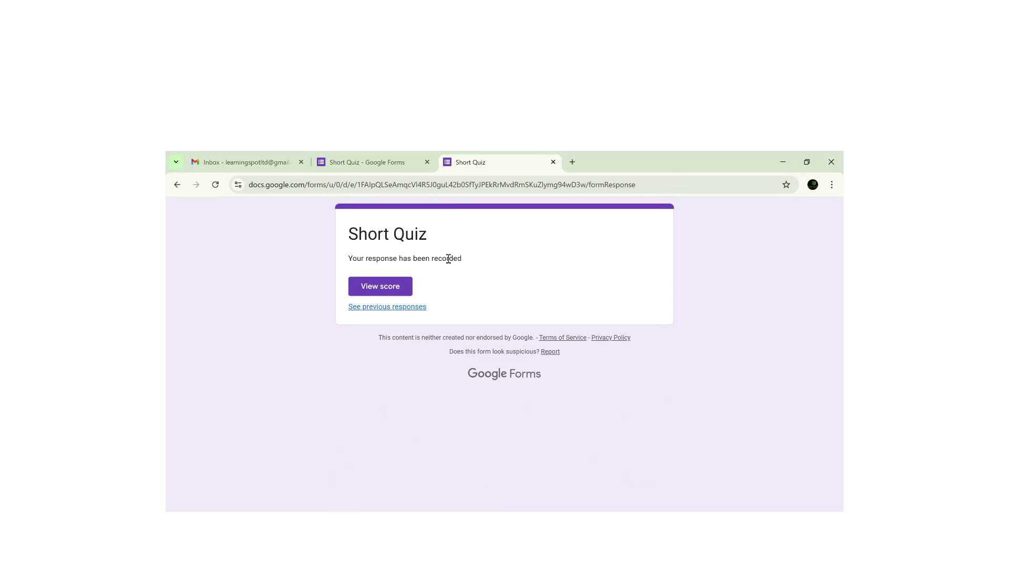
# - Check the 10/15 score and graded answers, then go back to the Short Quiz editor
pyautogui.click(375, 291)
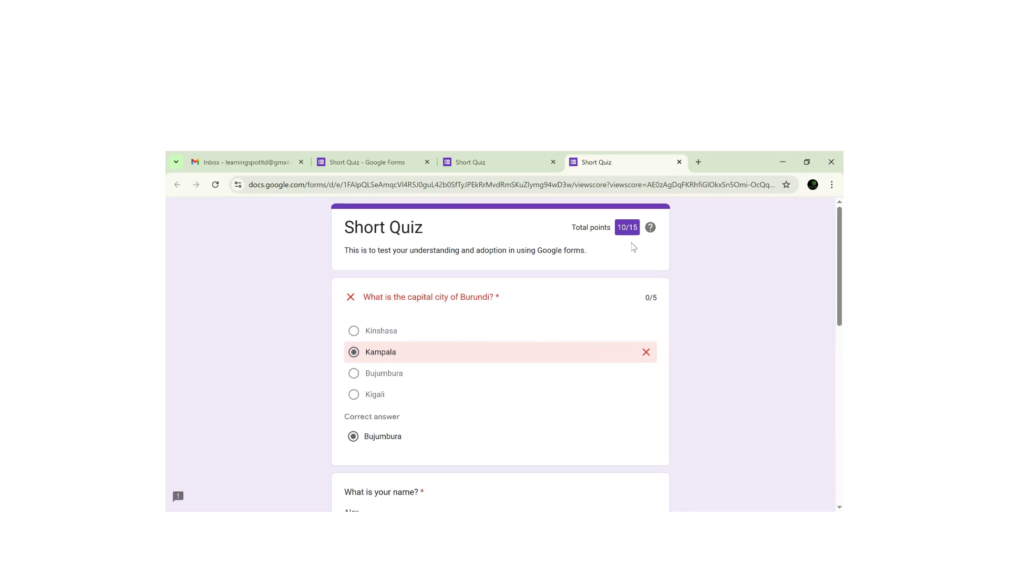
pyautogui.scroll(-2, 829, 358)
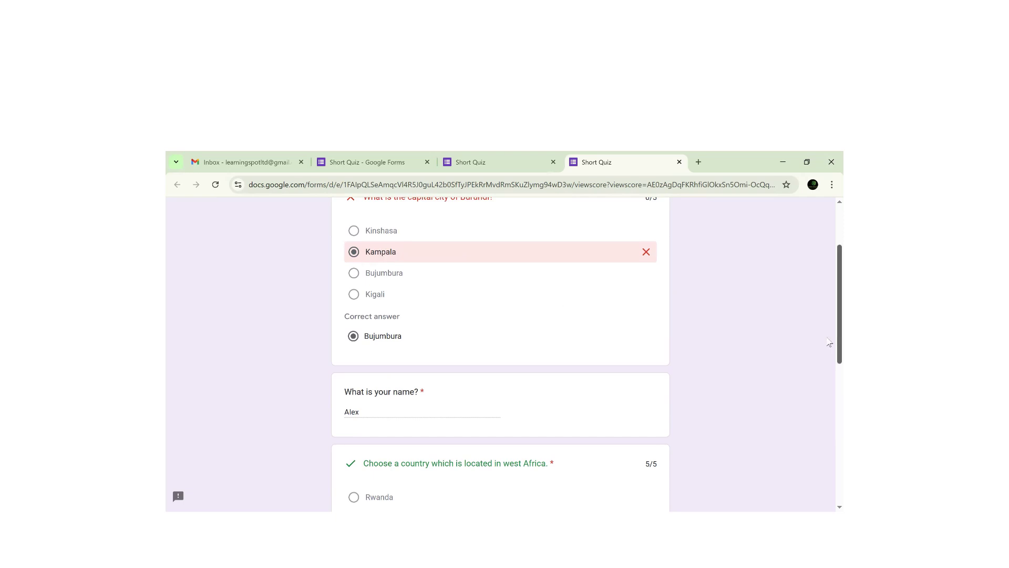
pyautogui.scroll(-3, 829, 337)
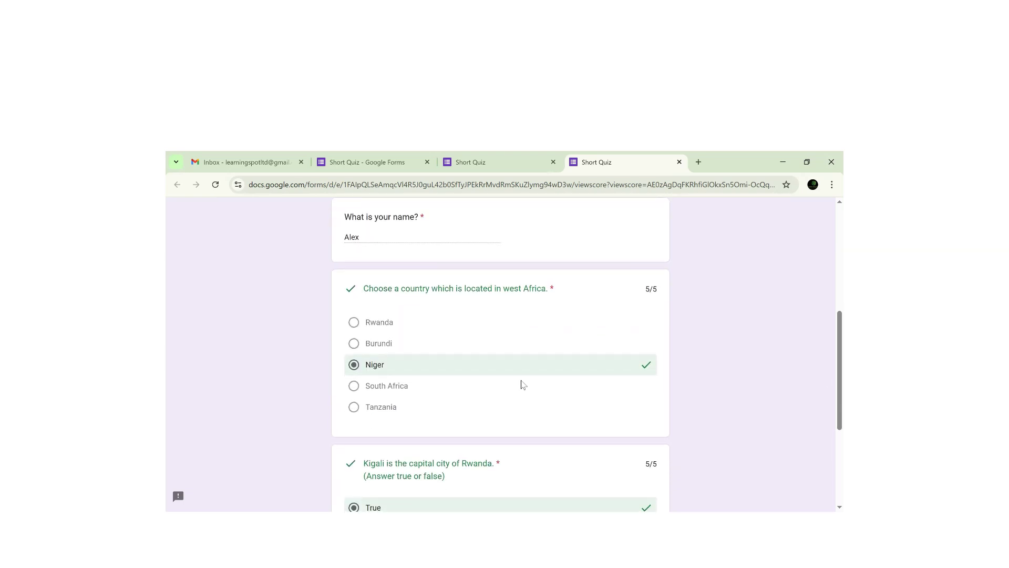
pyautogui.scroll(-3, 829, 368)
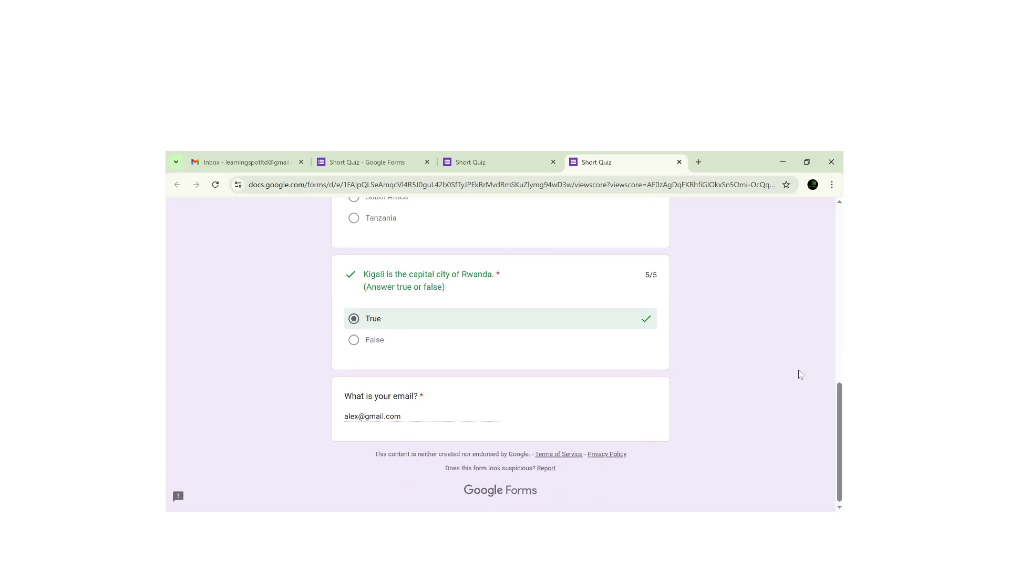
pyautogui.scroll(15, 830, 409)
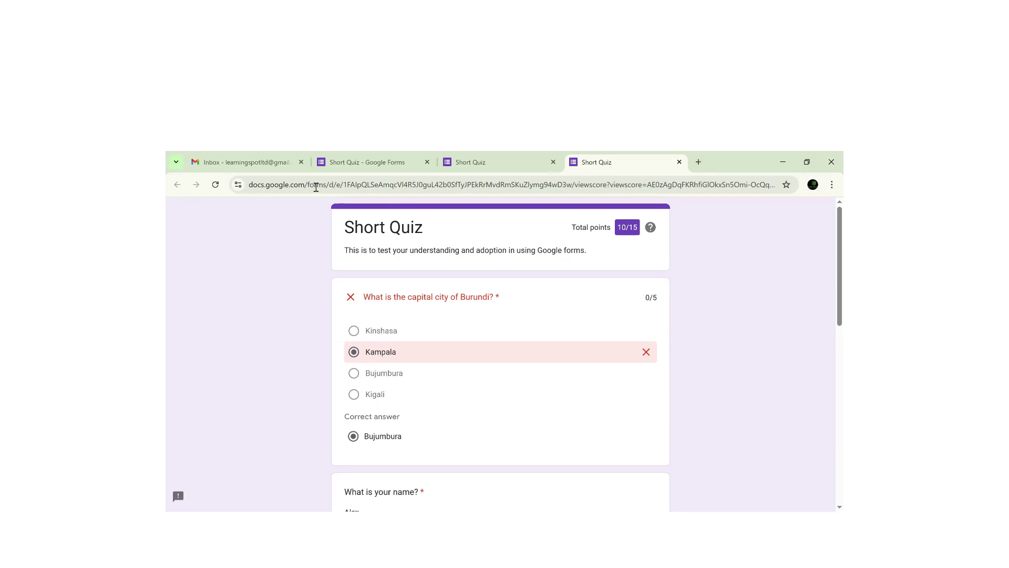
pyautogui.click(333, 164)
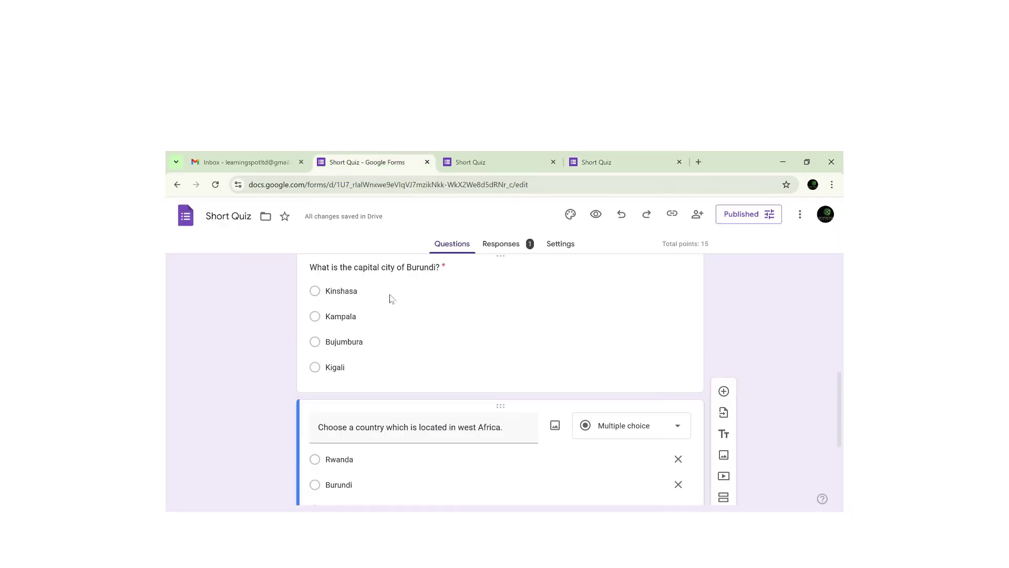
# - Show the Responses summary, dismiss the tip, and browse the 10/15 insights and answer charts
pyautogui.click(508, 246)
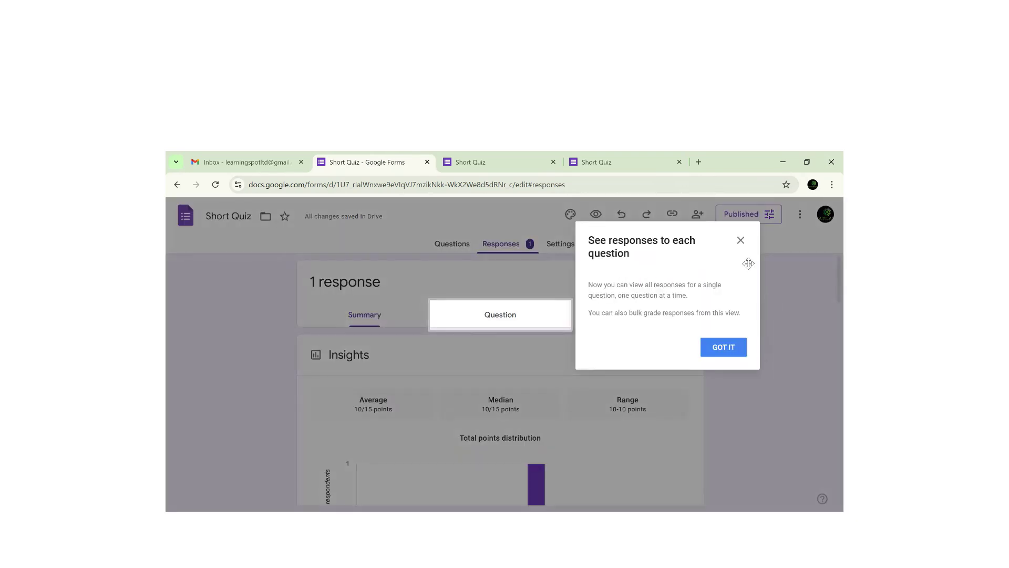
pyautogui.click(741, 241)
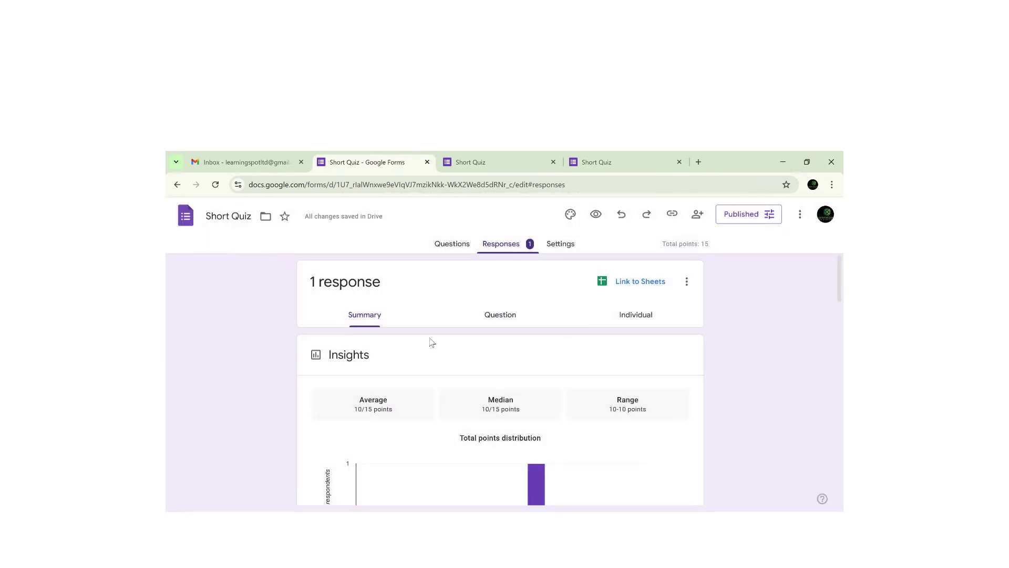
pyautogui.scroll(-2, 829, 295)
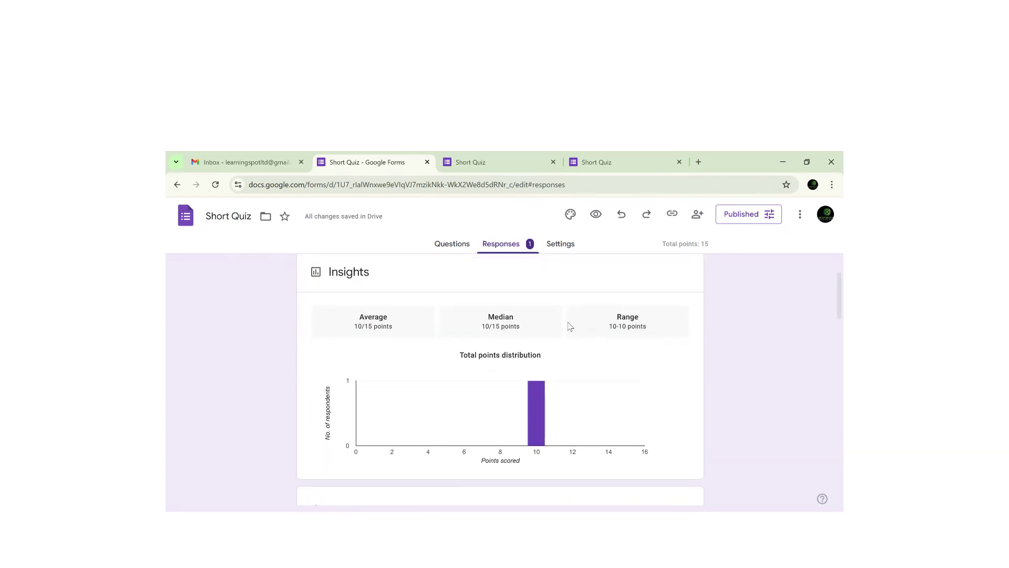
pyautogui.moveTo(537, 448)
pyautogui.moveTo(829, 320); pyautogui.dragTo(814, 488)
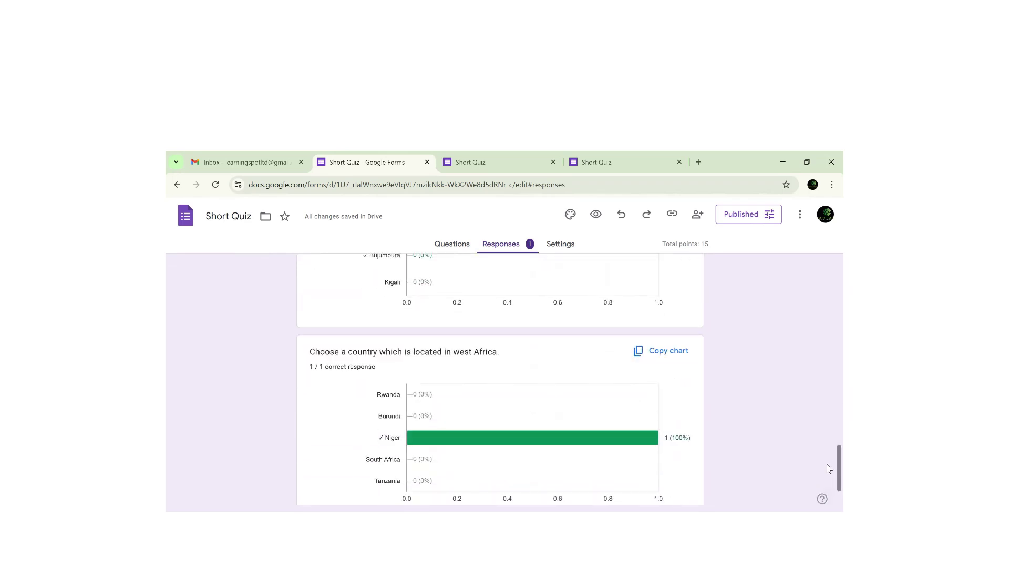
pyautogui.scroll(-1, 829, 476)
pyautogui.scroll(9, 829, 489)
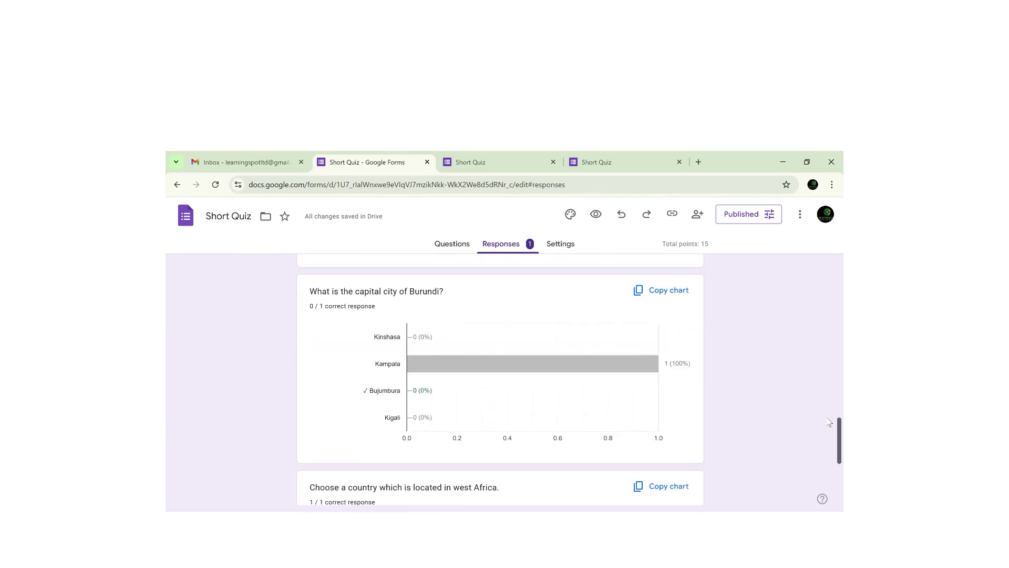